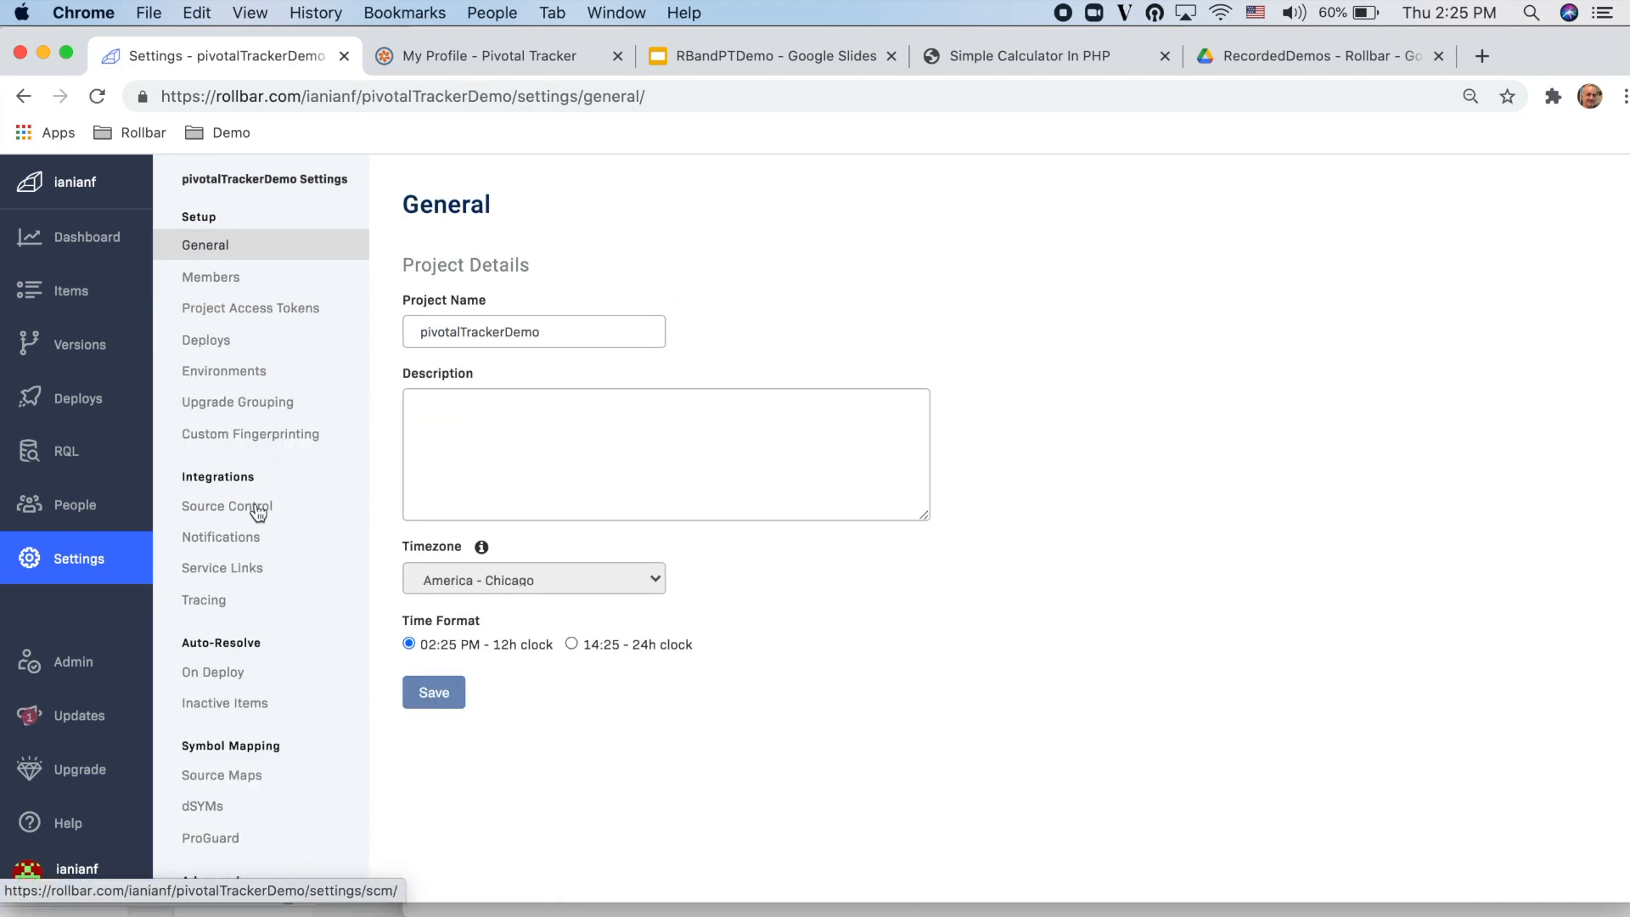
Step: Open the Pivotal Tracker channel in the pivotalTrackerDemo project's notification settings
left_click_drag(258, 476, 193, 477)
left_click(197, 532)
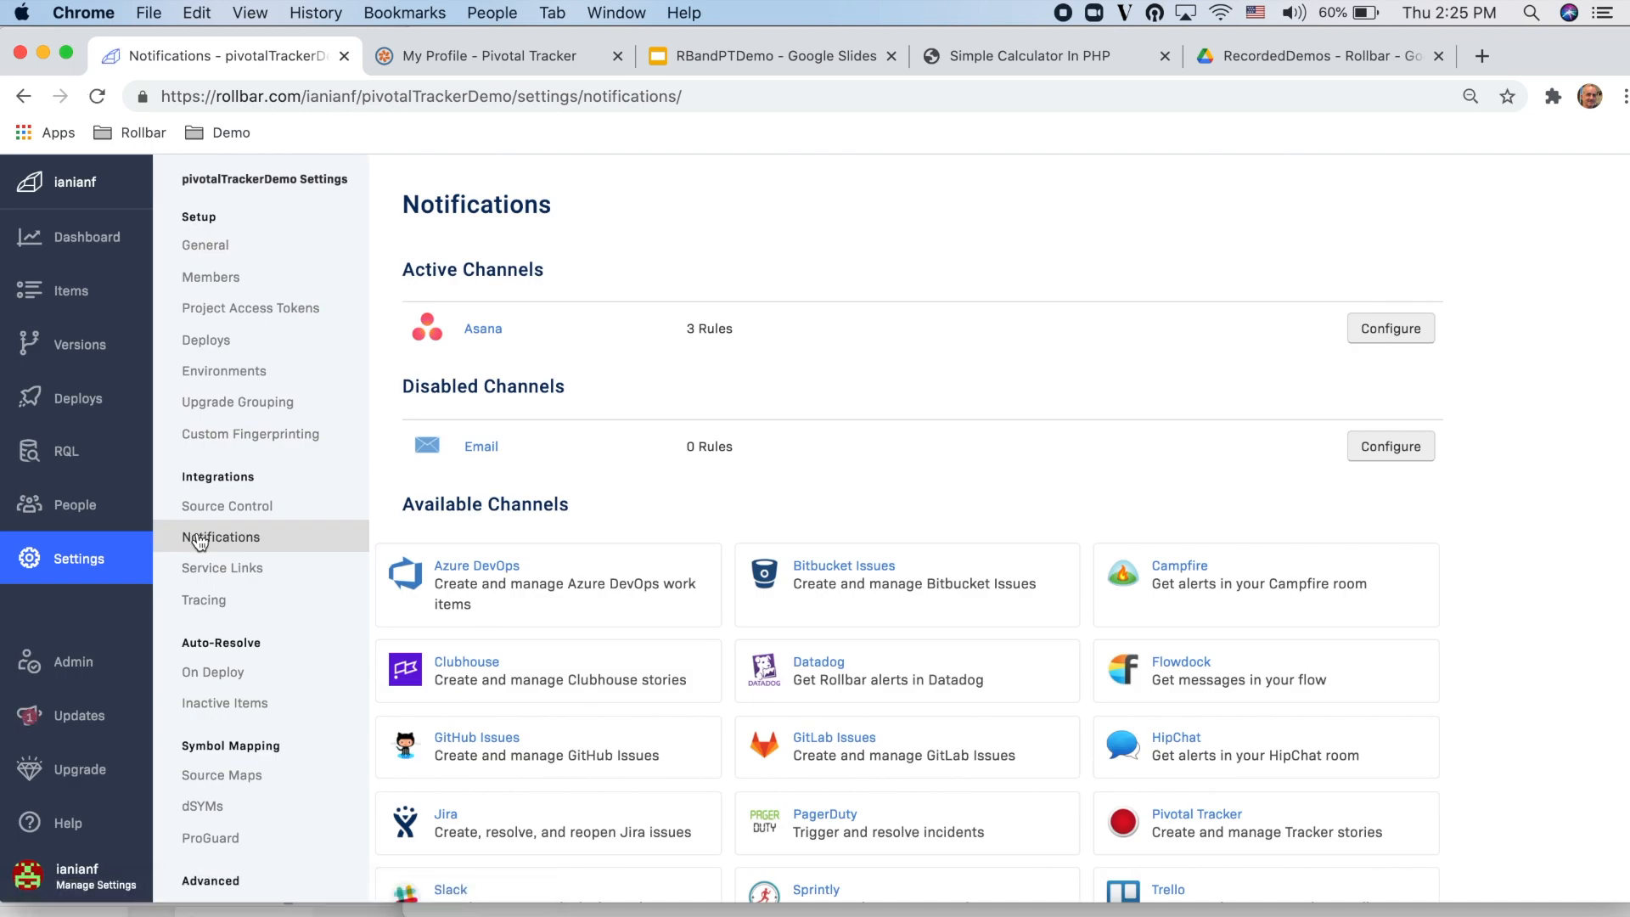
scroll(941, 635, "down", 1)
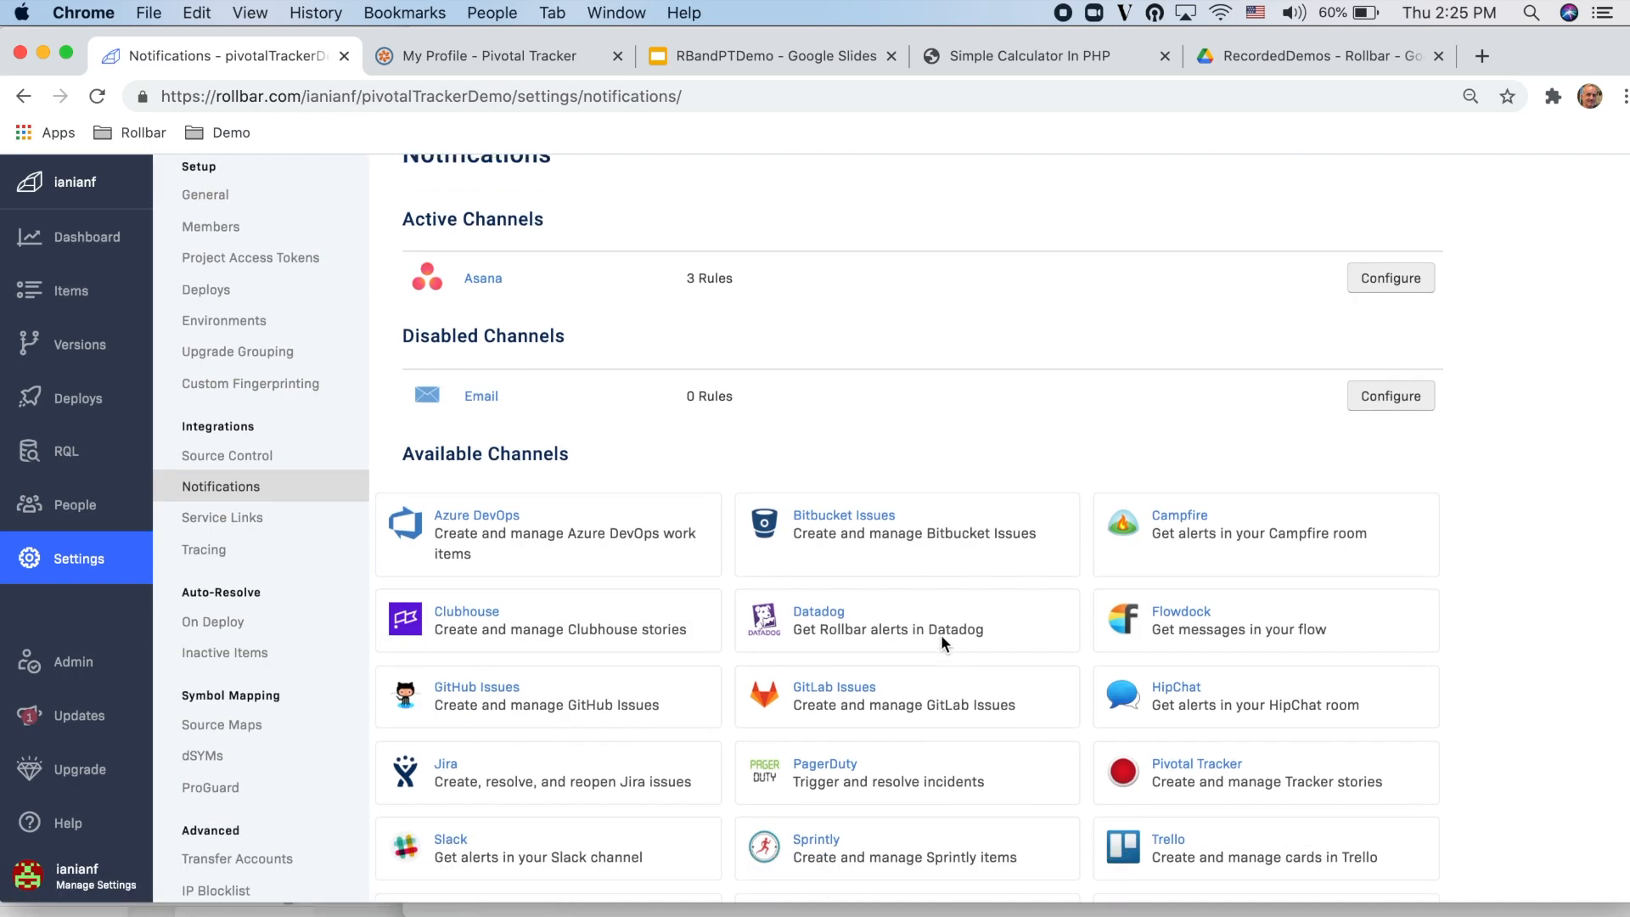
left_click(1163, 759)
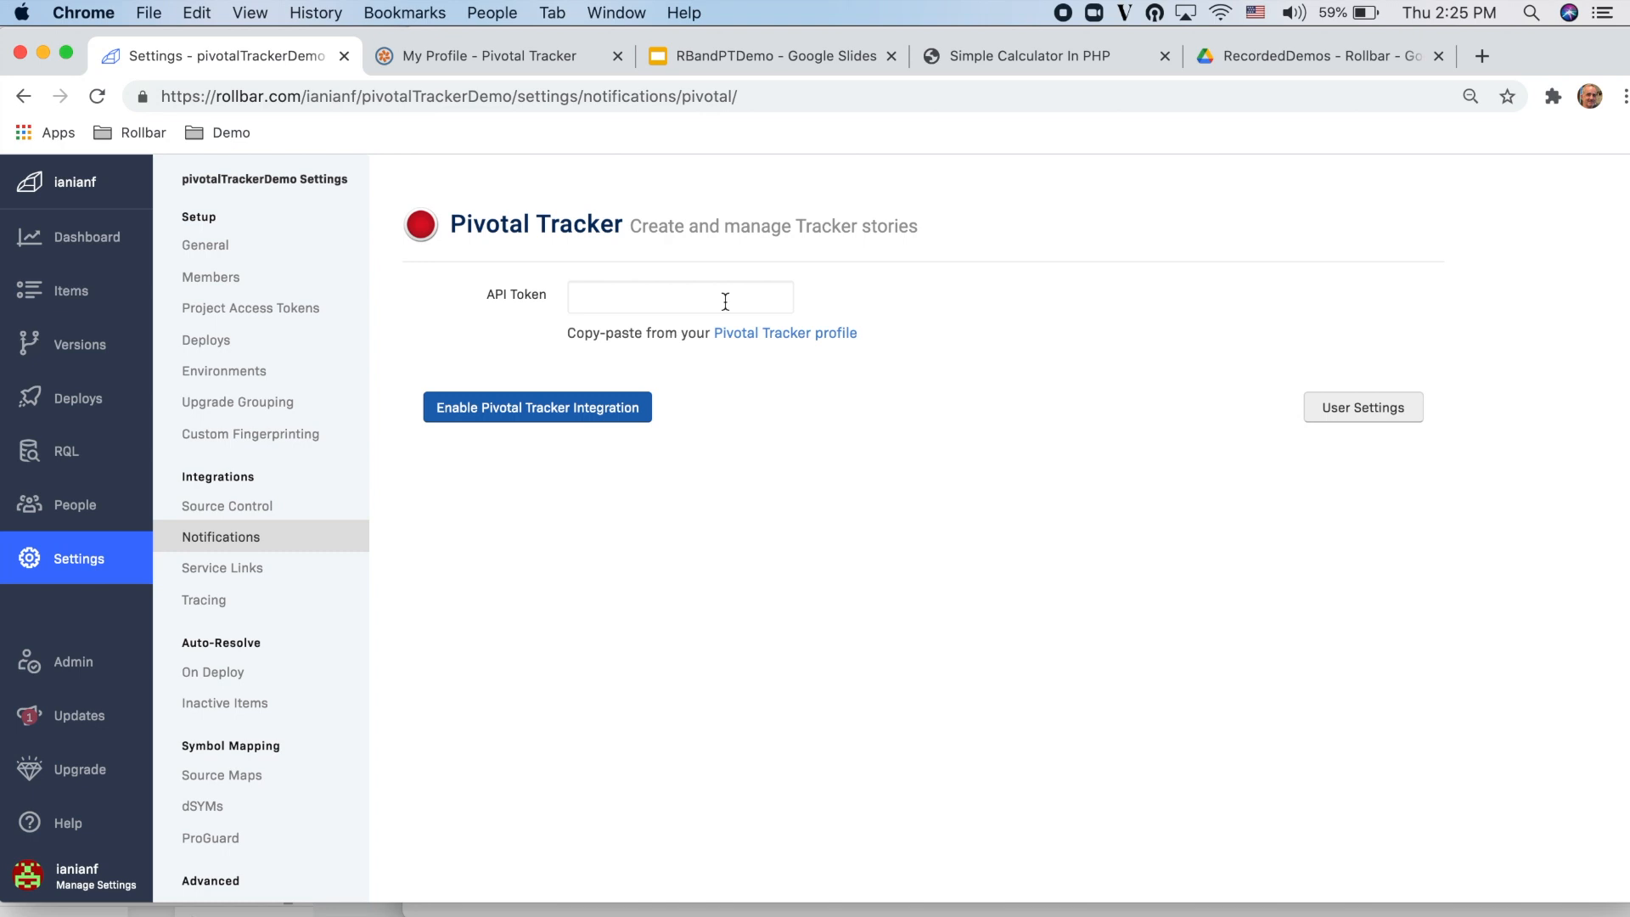
Step: Copy the API token from the Pivotal Tracker profile into Rollbar's API Token field and enable the Pivotal Tracker integration
left_click(528, 64)
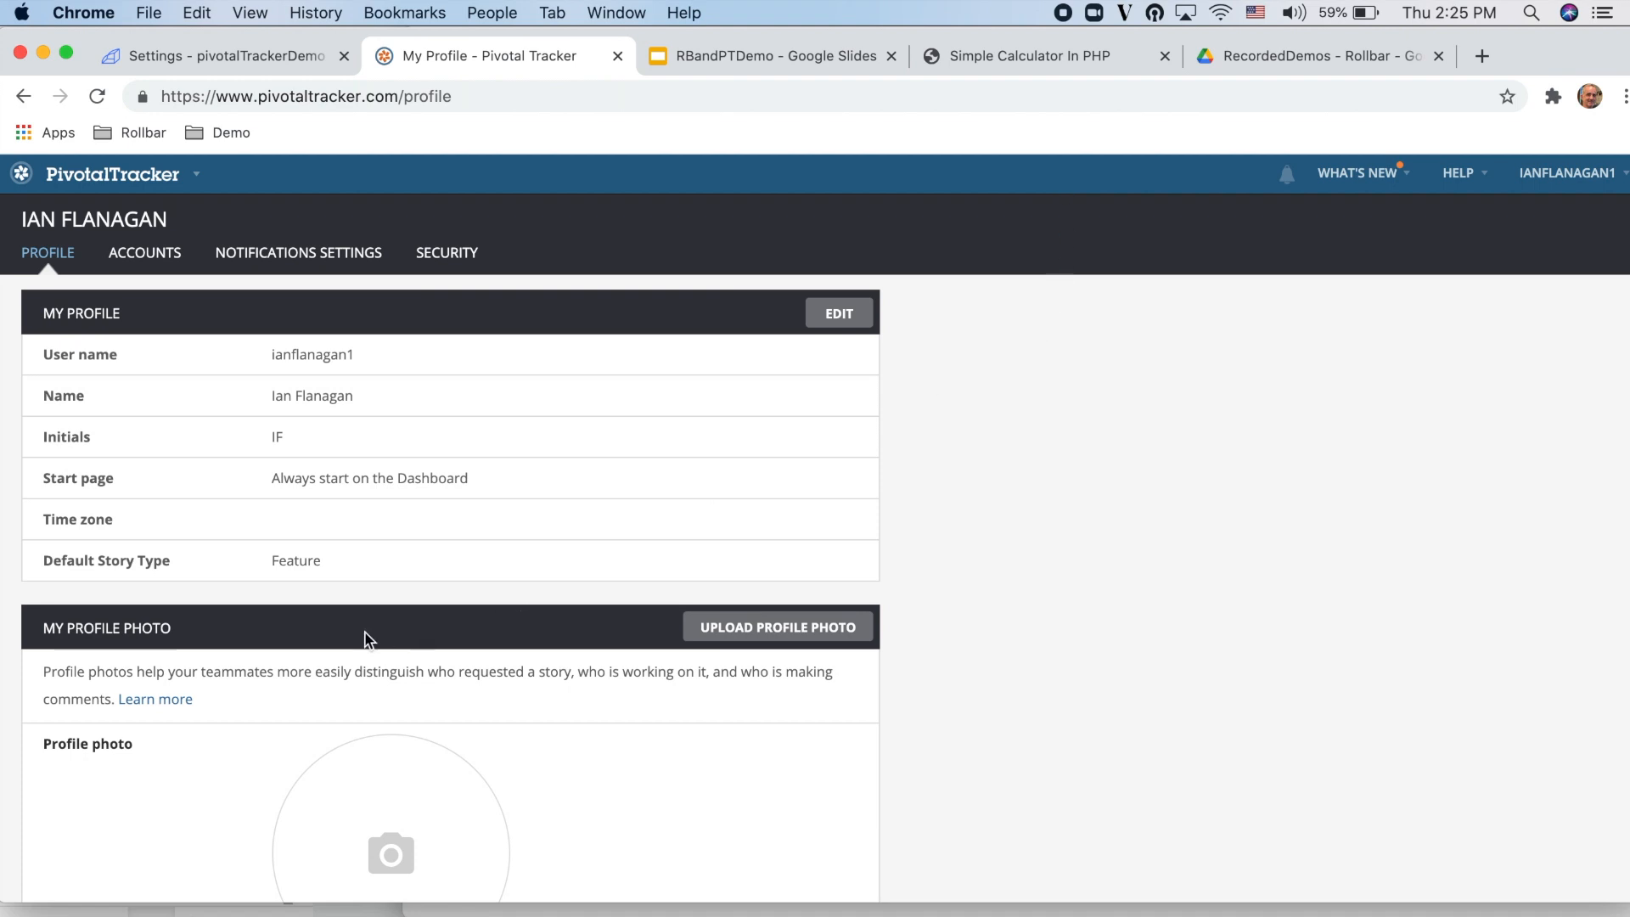
scroll(365, 670, "down", 10)
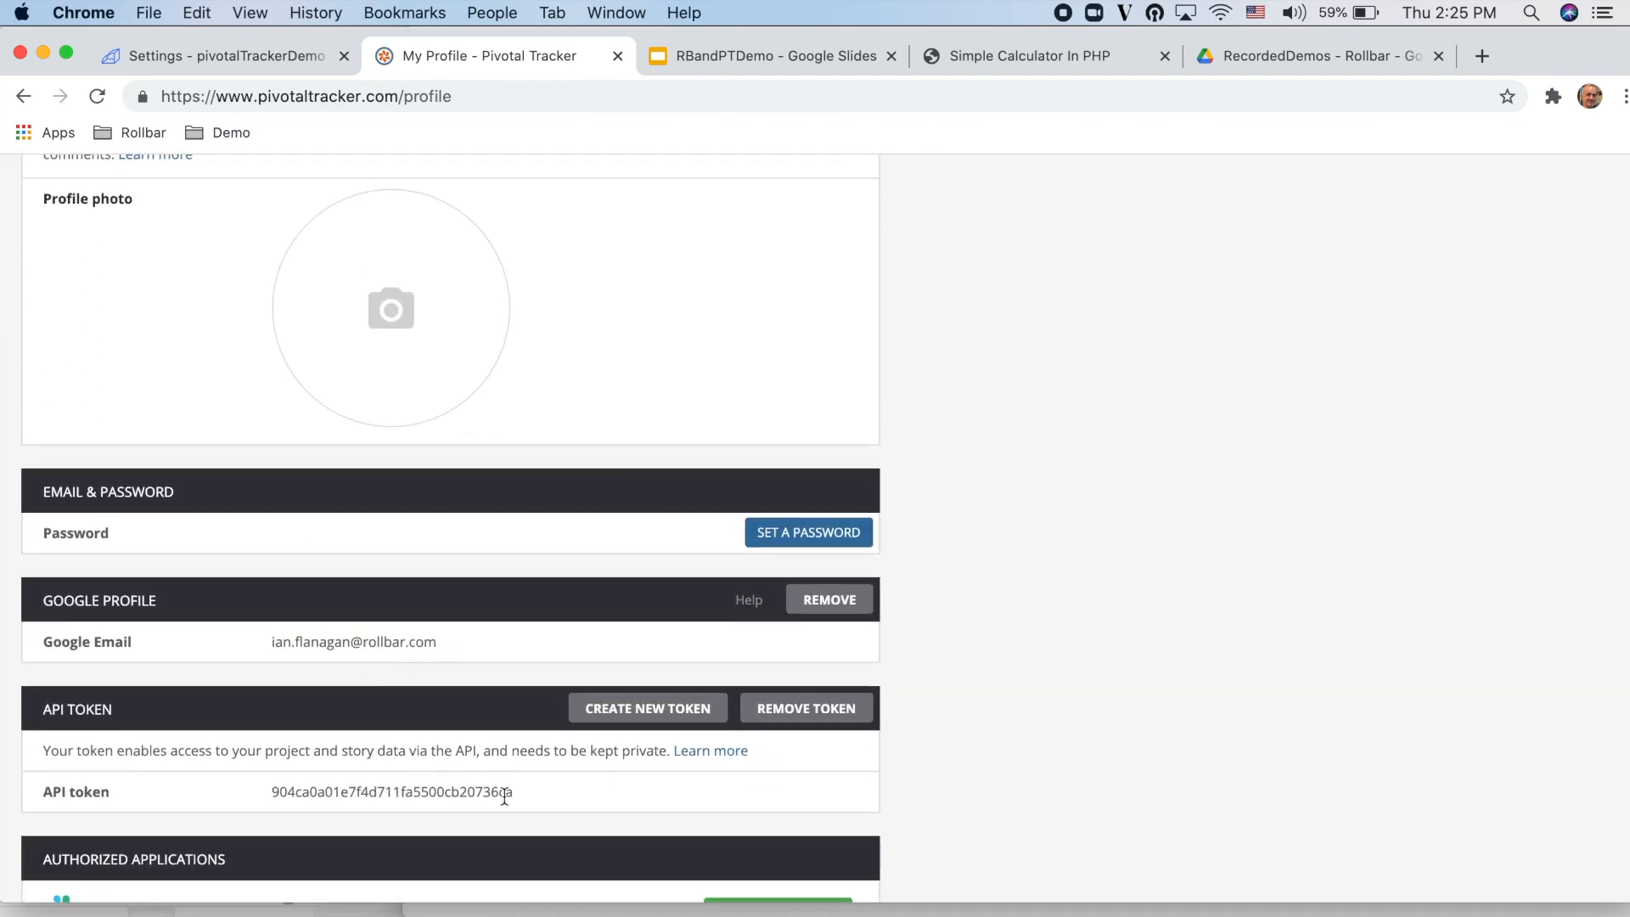
left_click_drag(520, 793, 272, 793)
key("super+c")
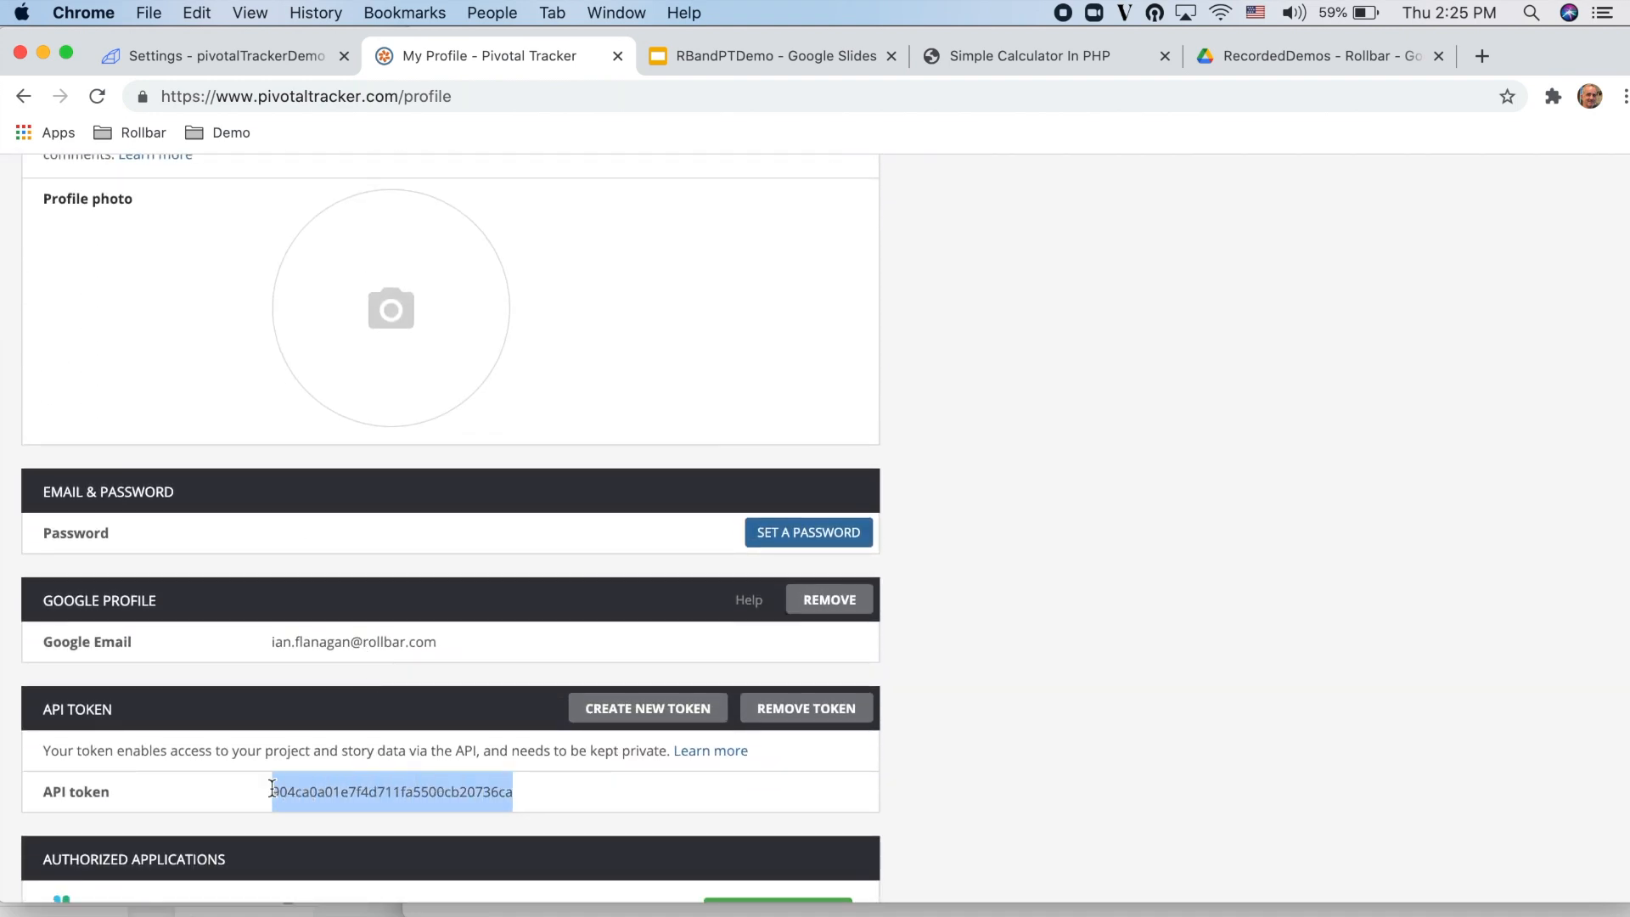
left_click(241, 63)
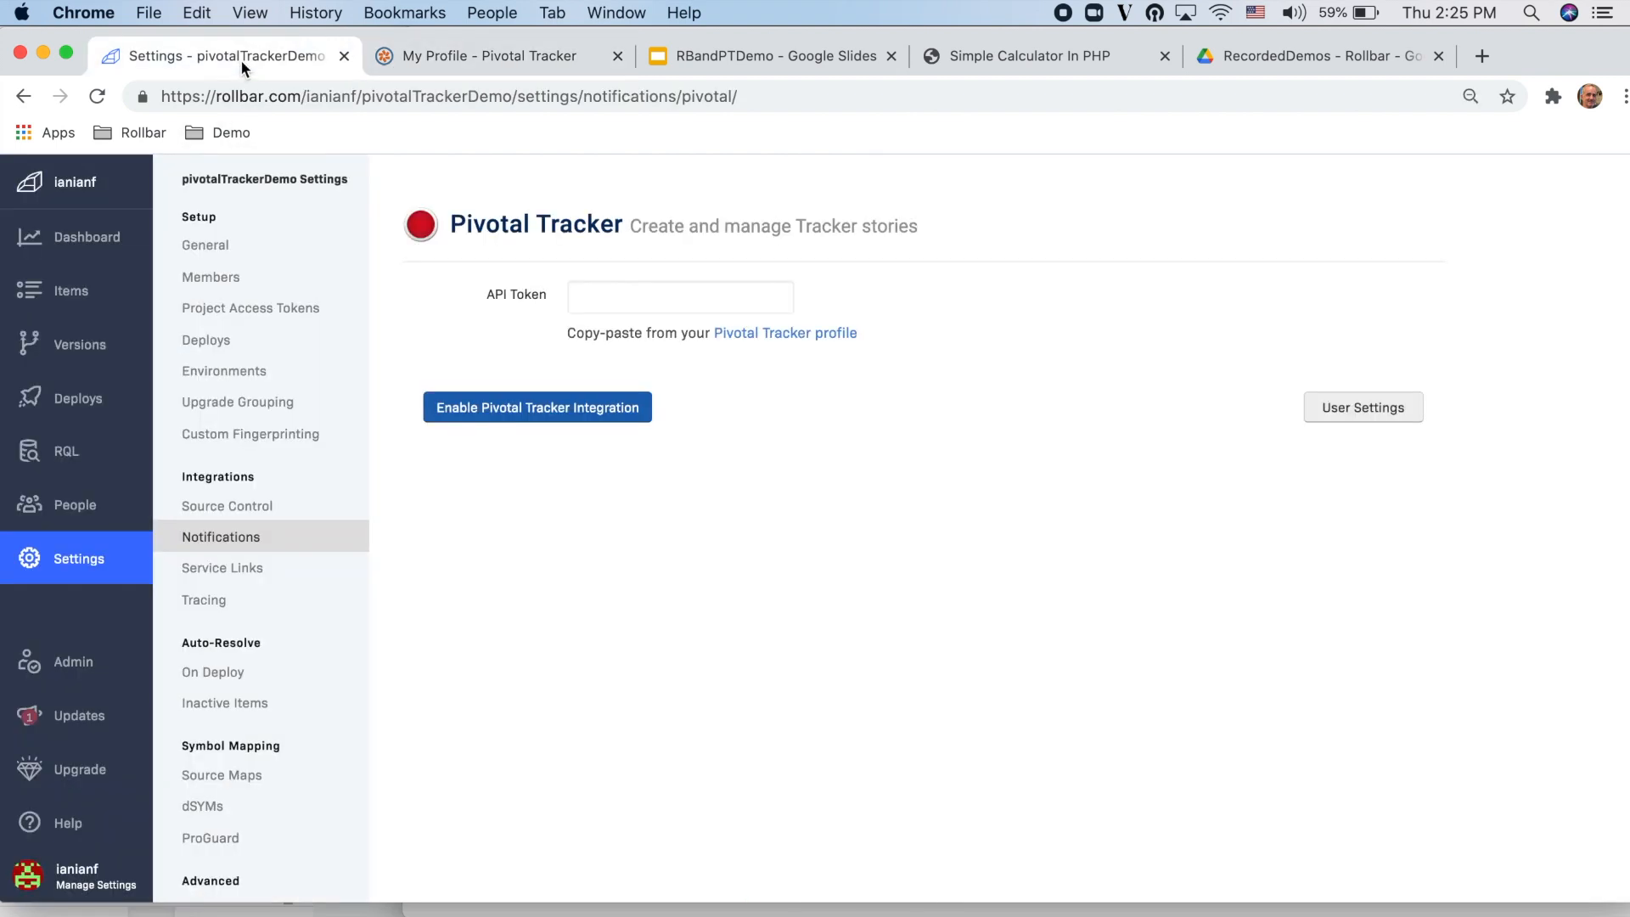
left_click(586, 296)
key("super+v")
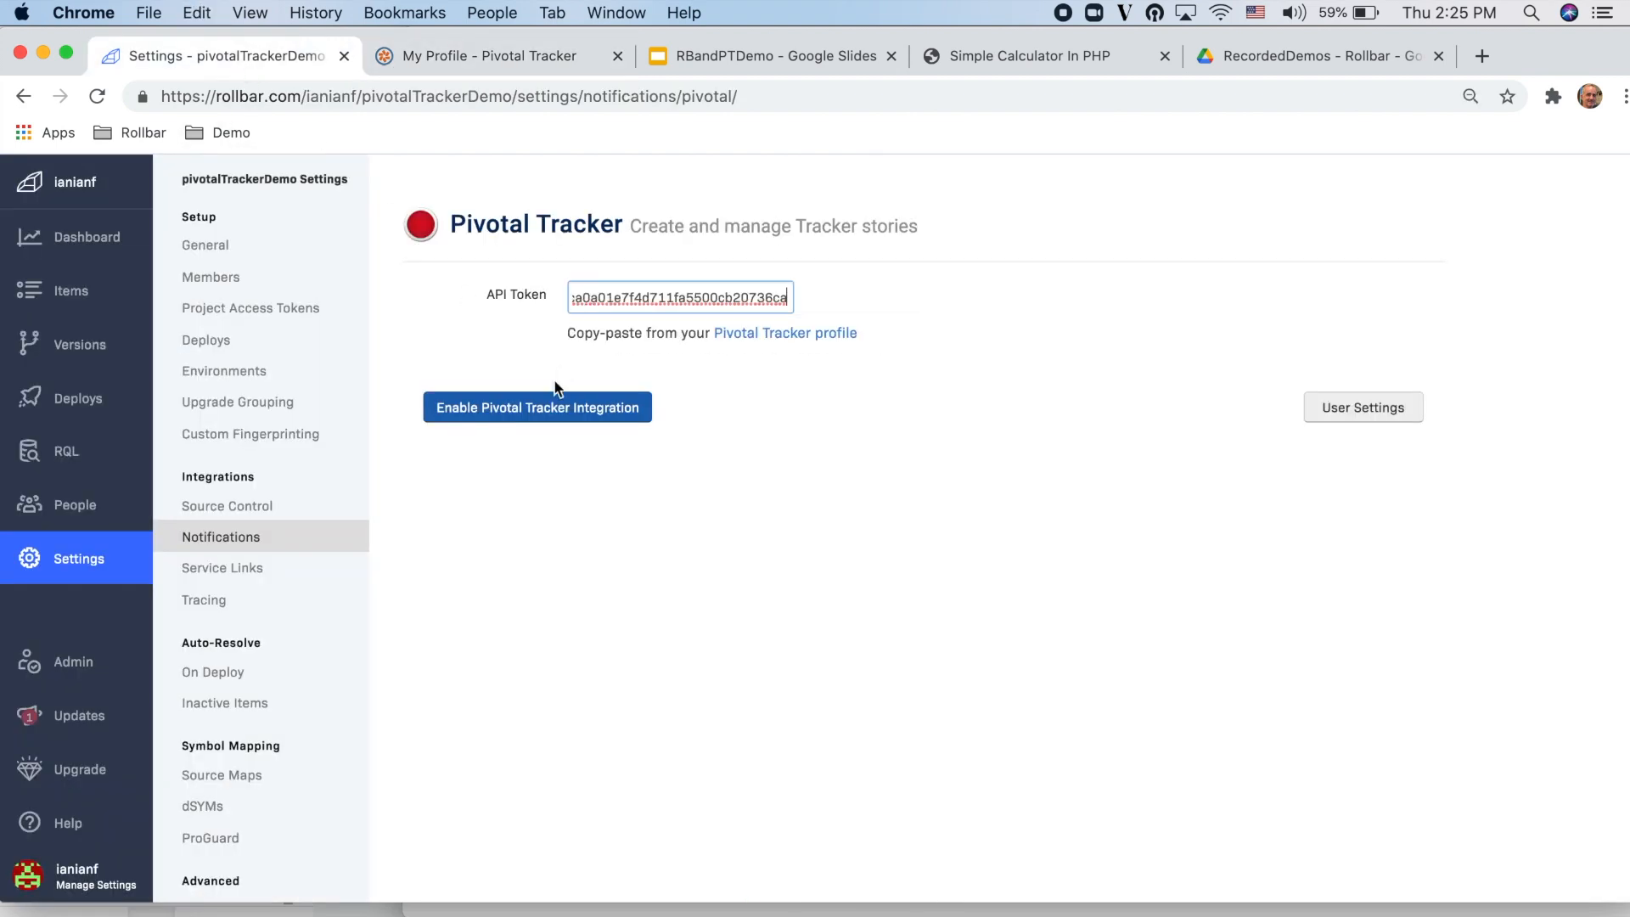
left_click(549, 411)
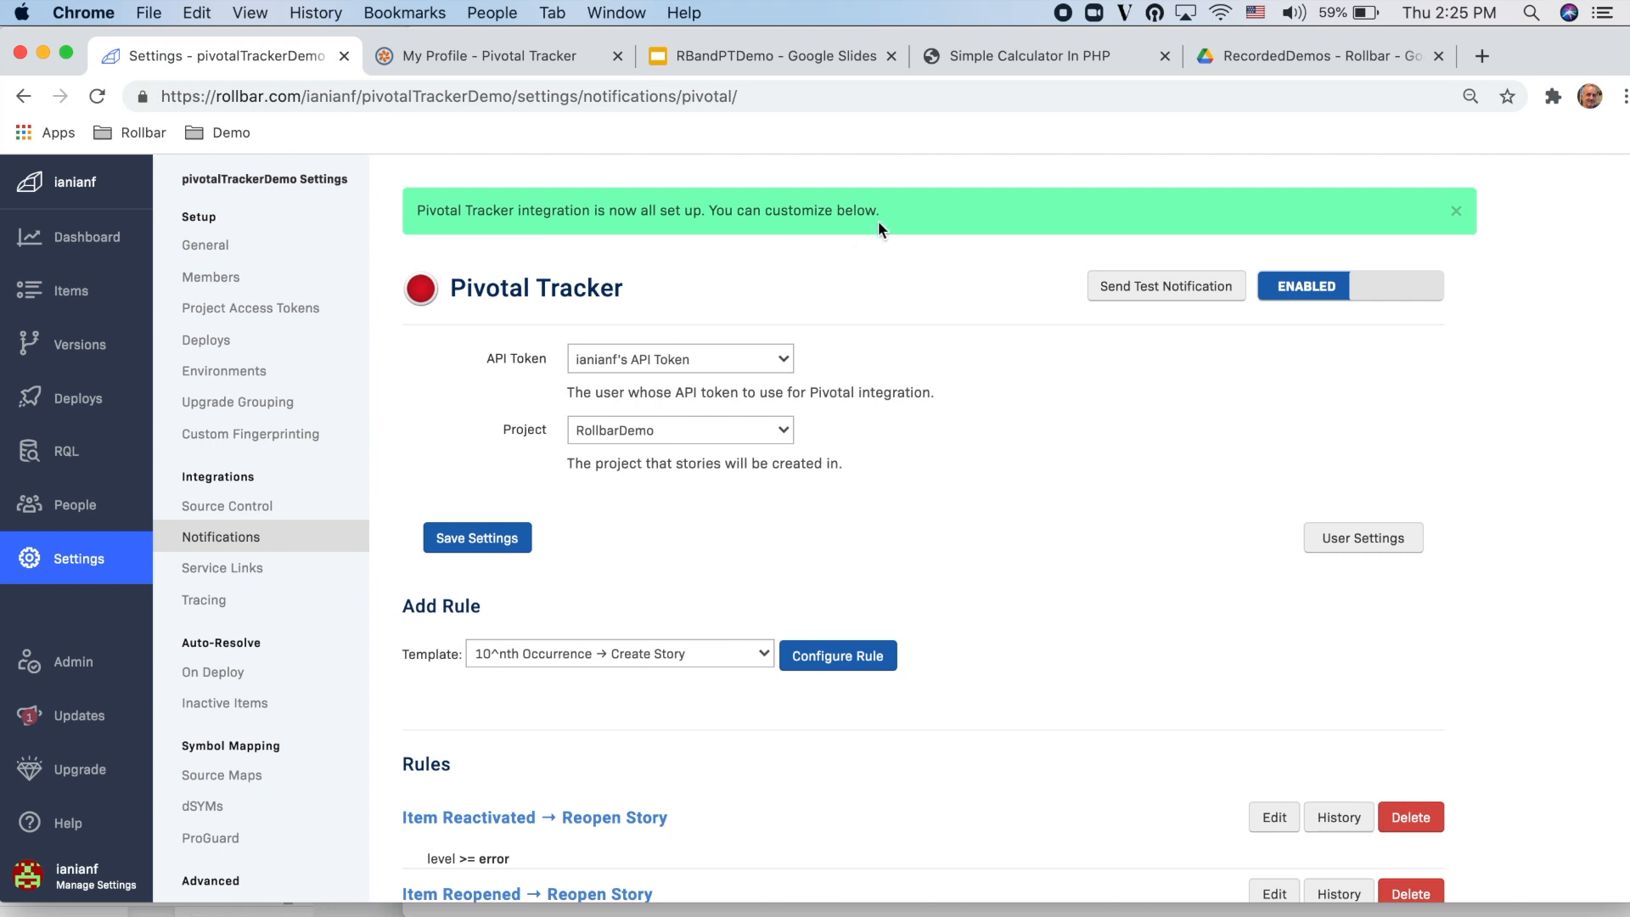
Step: Send a test notification to Pivotal Tracker and review the integration's rules
left_click(1106, 295)
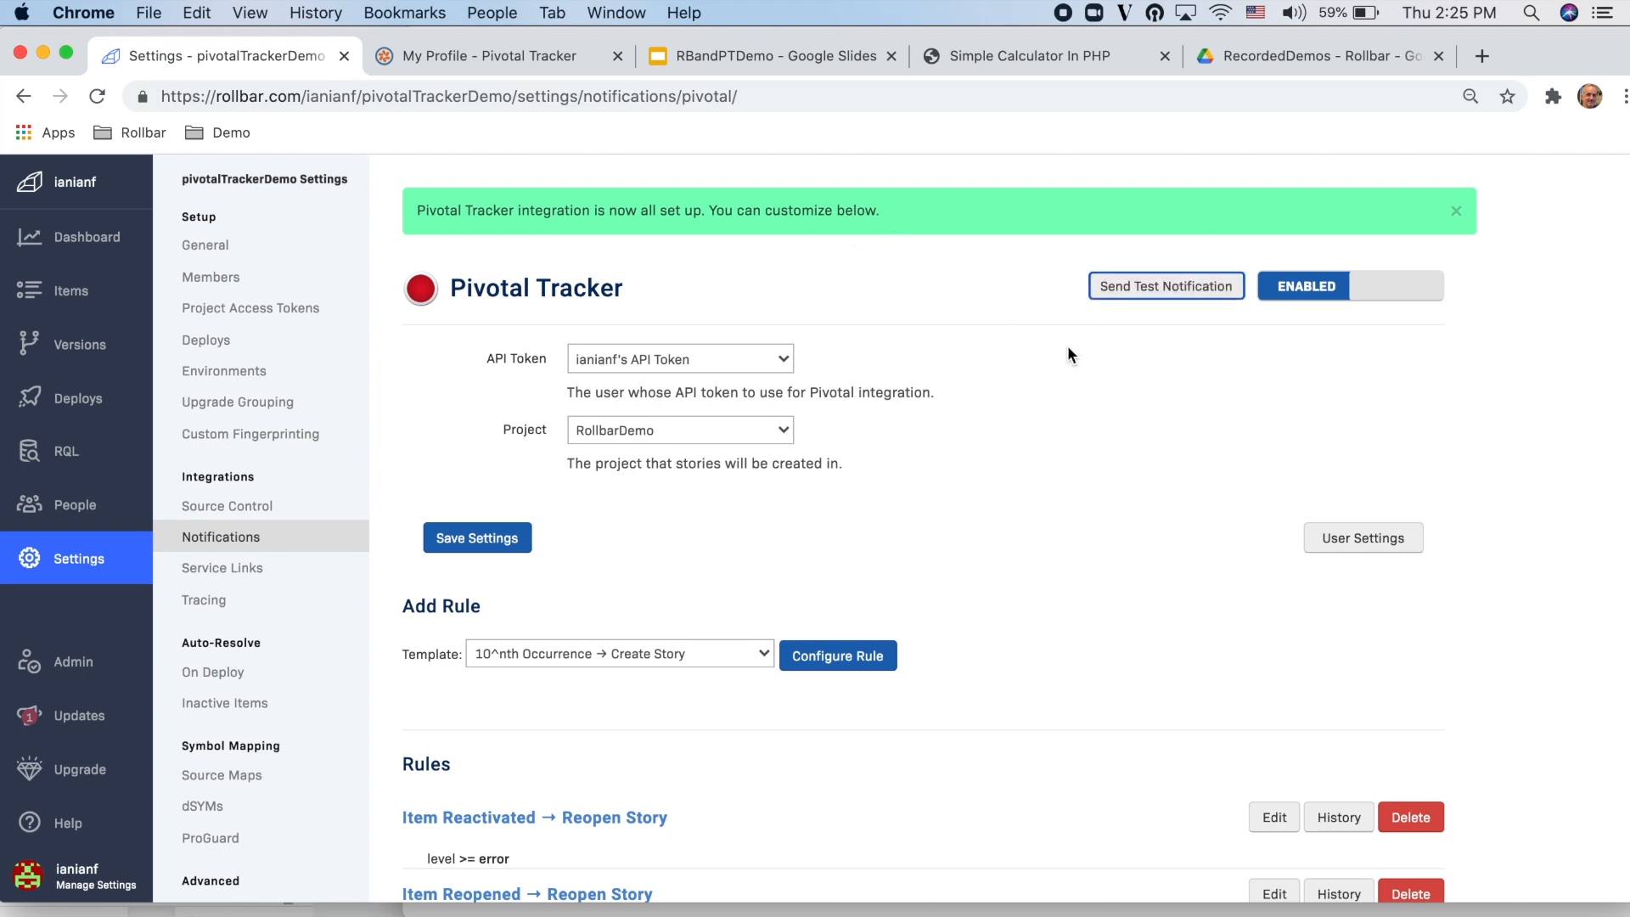
scroll(1051, 435, "down", 3)
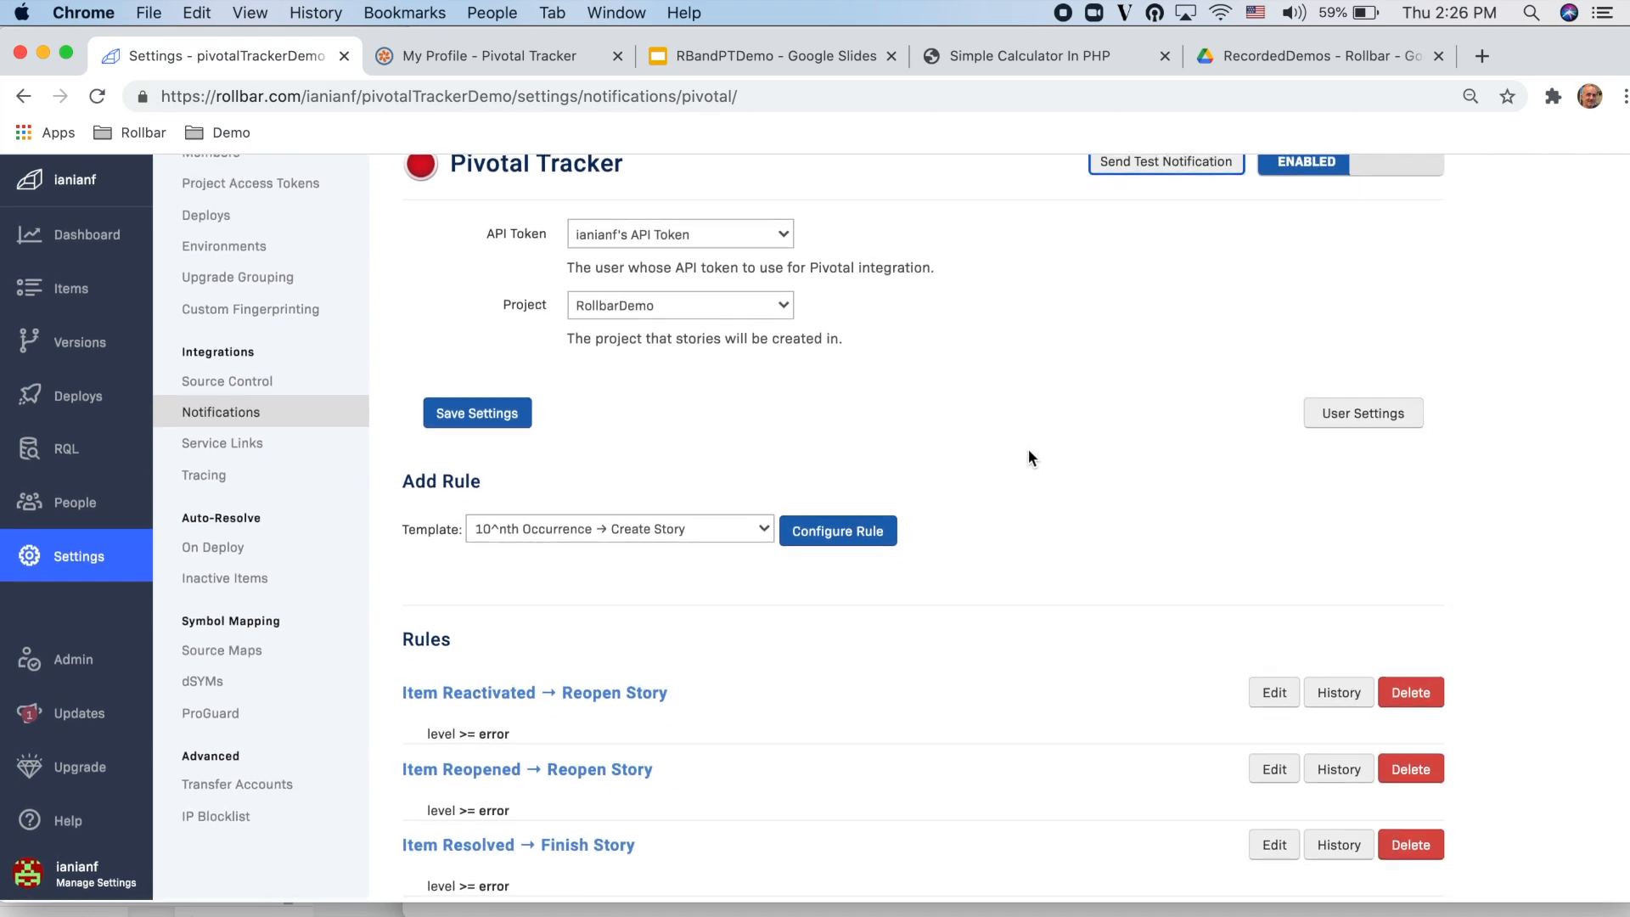
left_click_drag(477, 644, 395, 641)
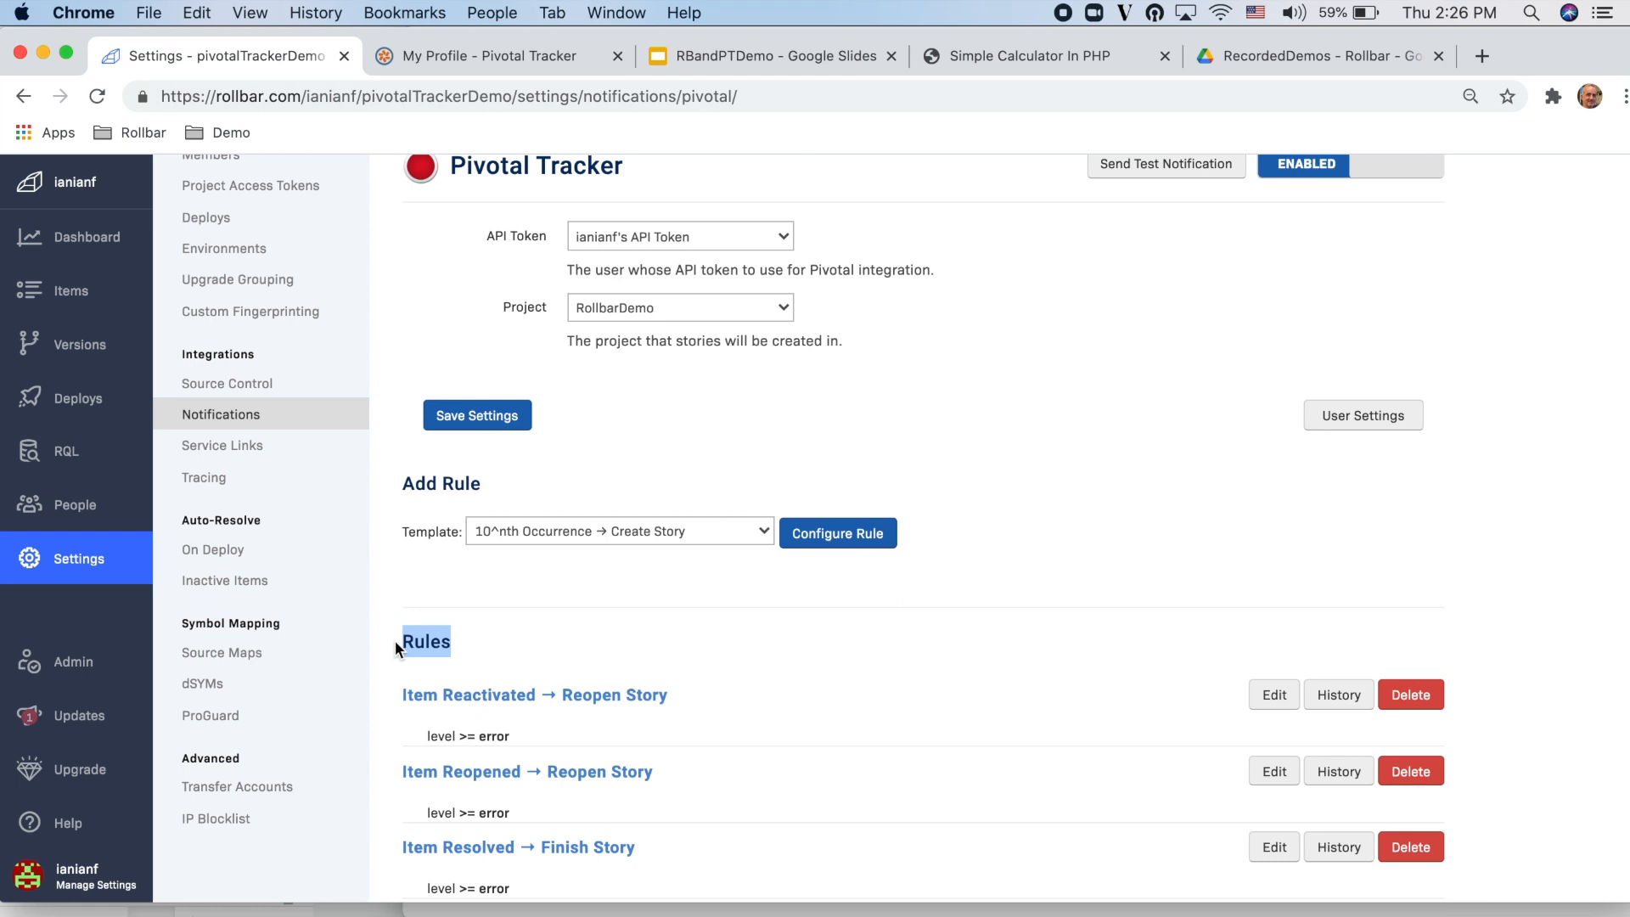
left_click(825, 665)
Step: Edit the Item Reopened → Reopen Story rule and set its level filter to Info
left_click(1275, 772)
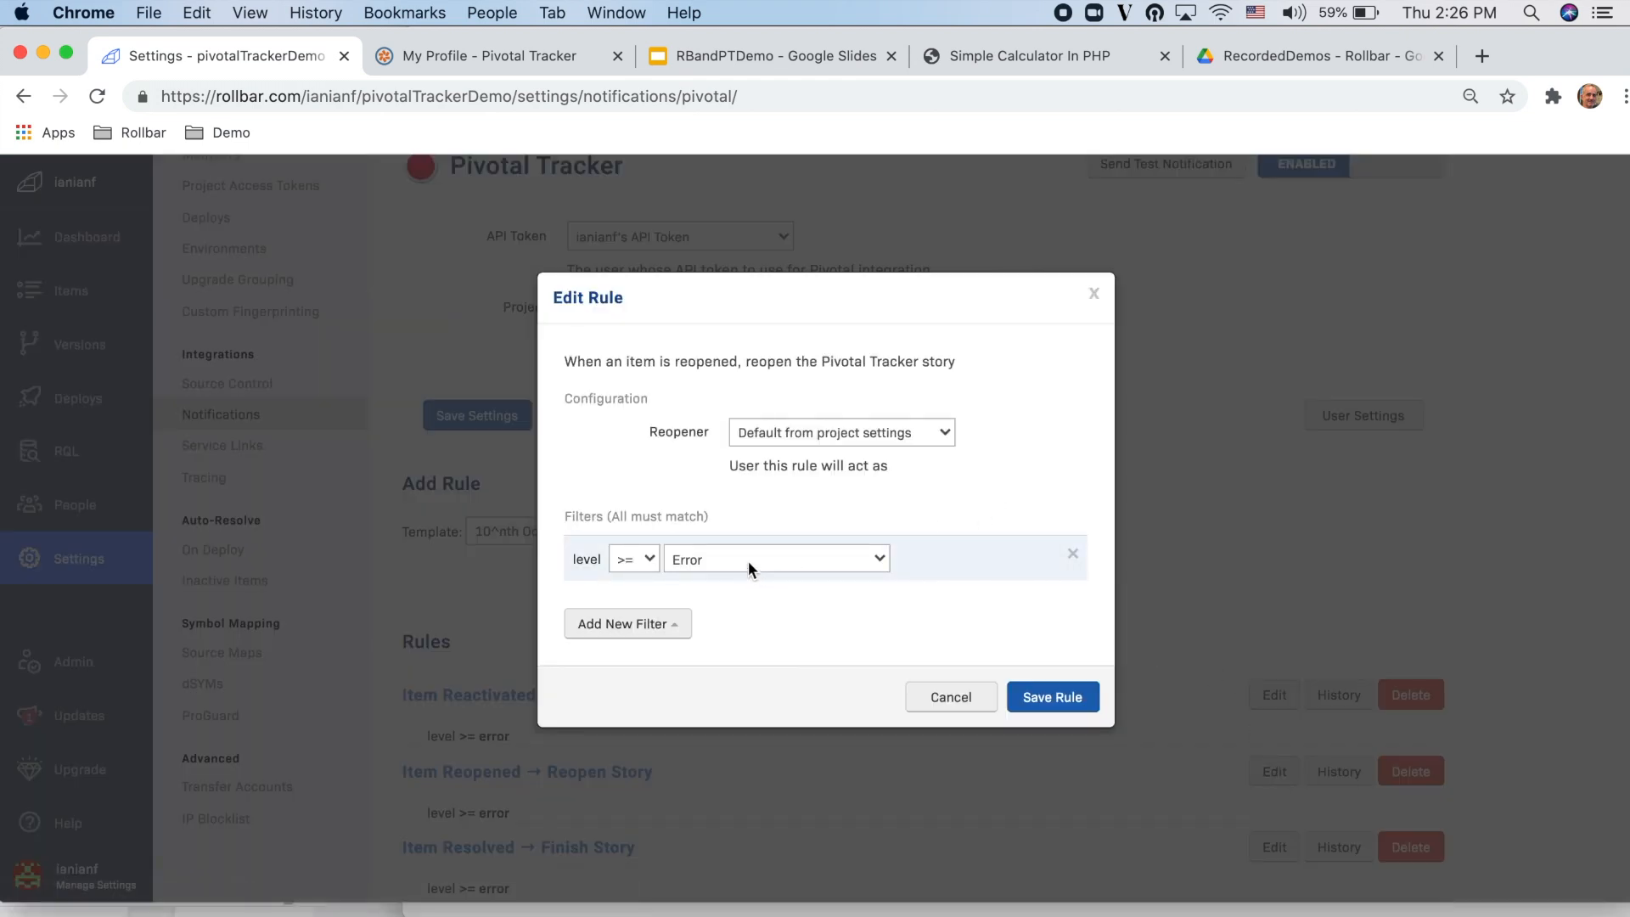
left_click_drag(575, 361, 954, 363)
left_click(966, 364)
left_click_drag(595, 361, 840, 361)
left_click(840, 360)
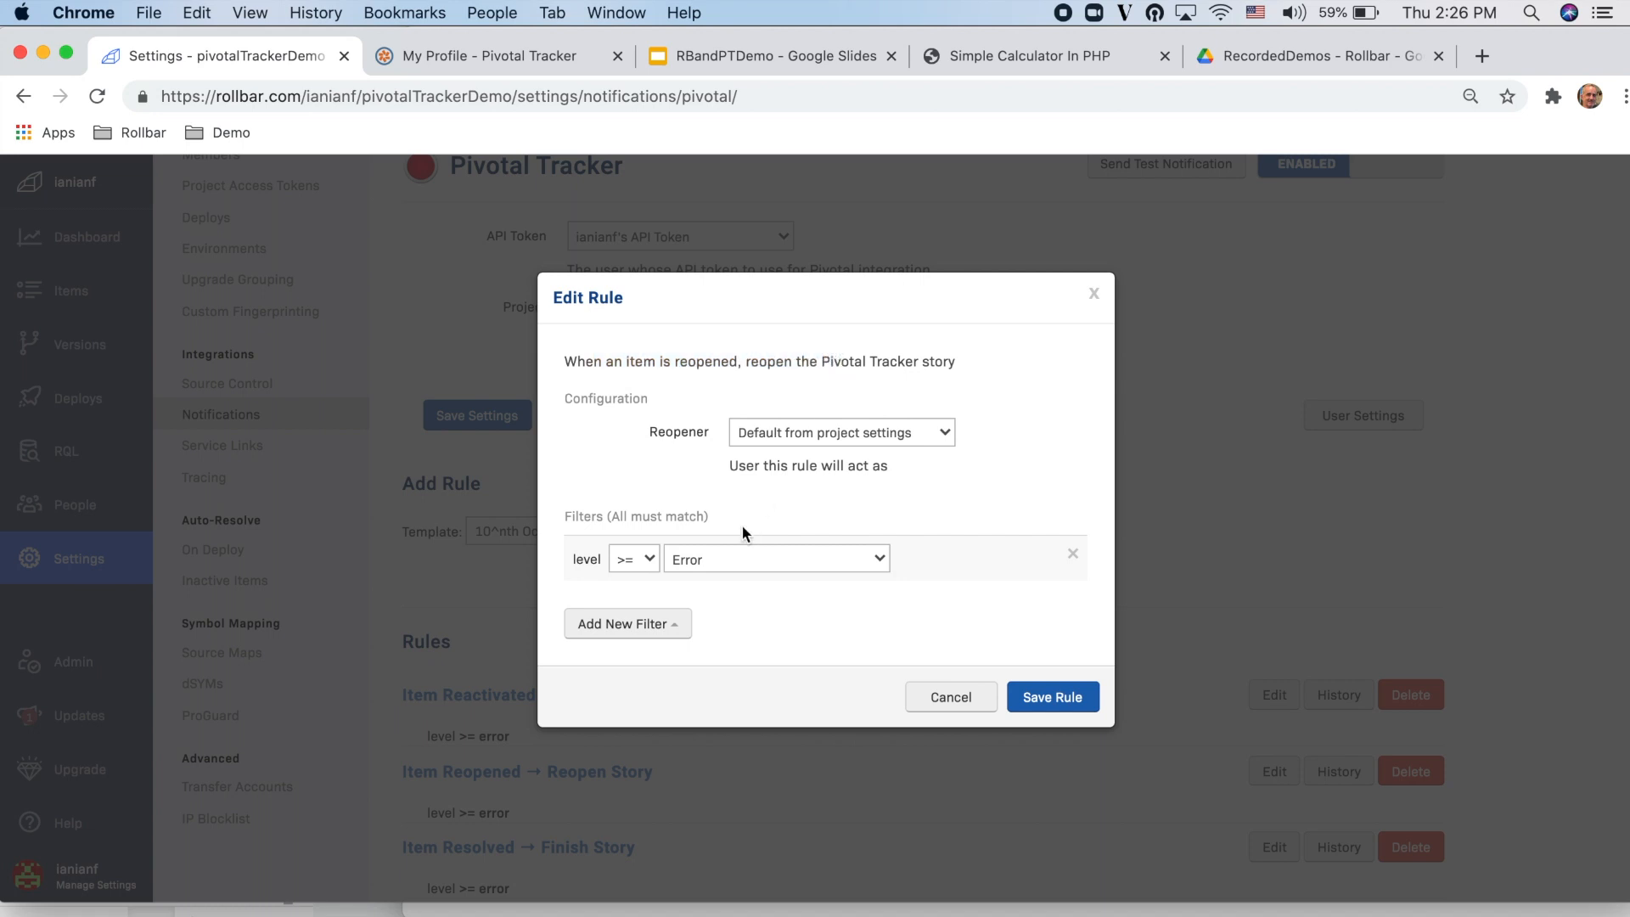
left_click(822, 440)
left_click(992, 449)
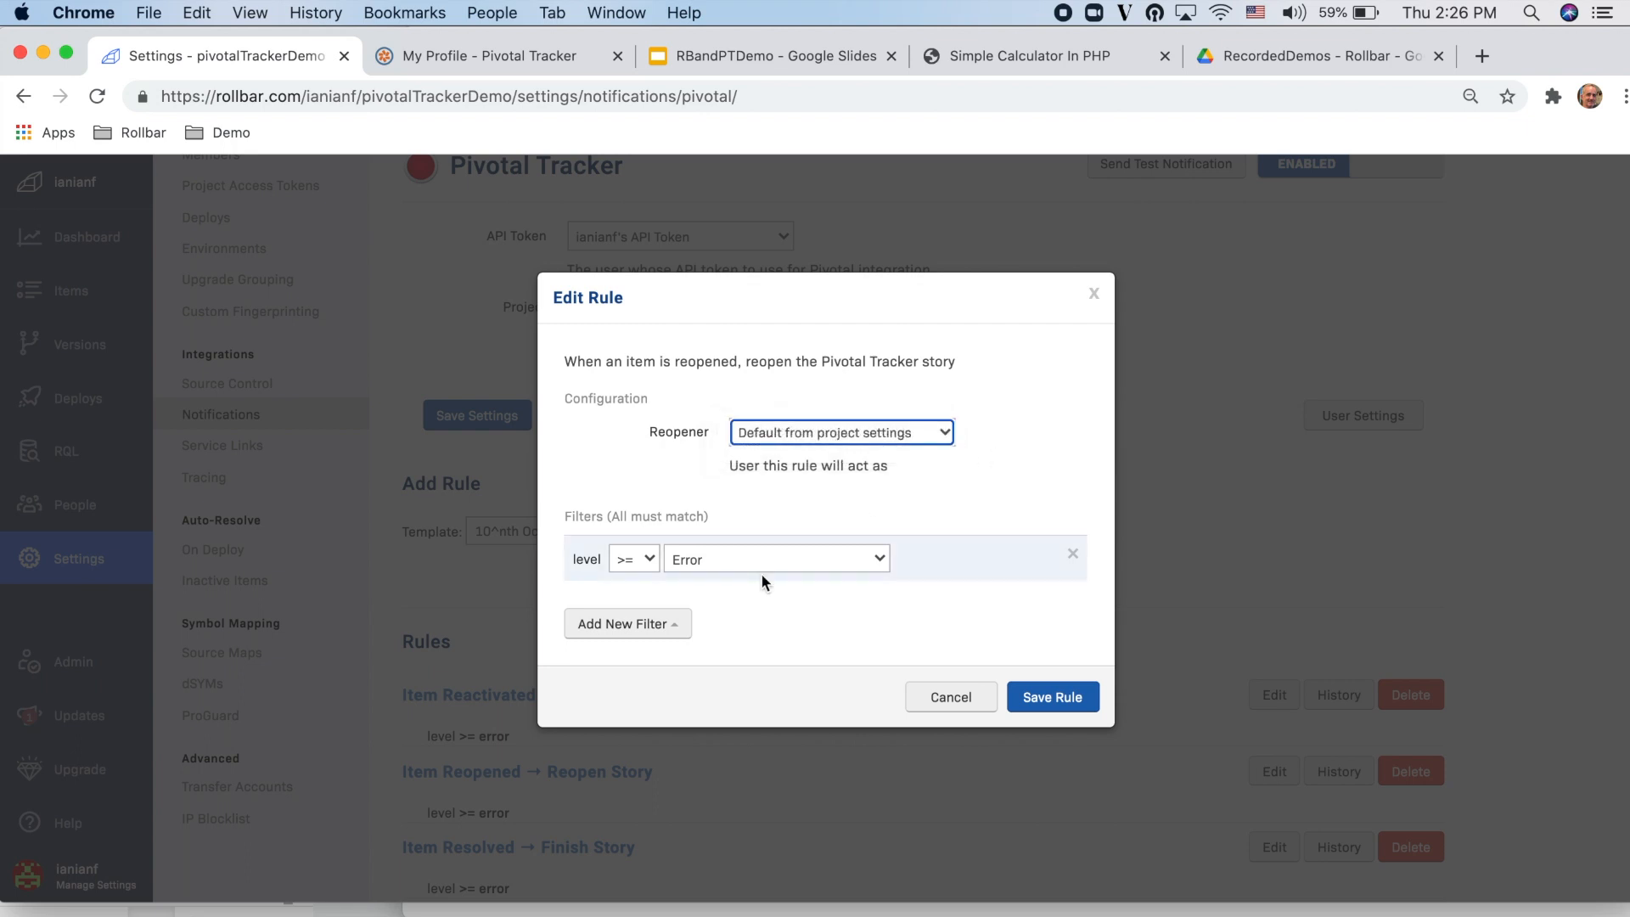
left_click(704, 563)
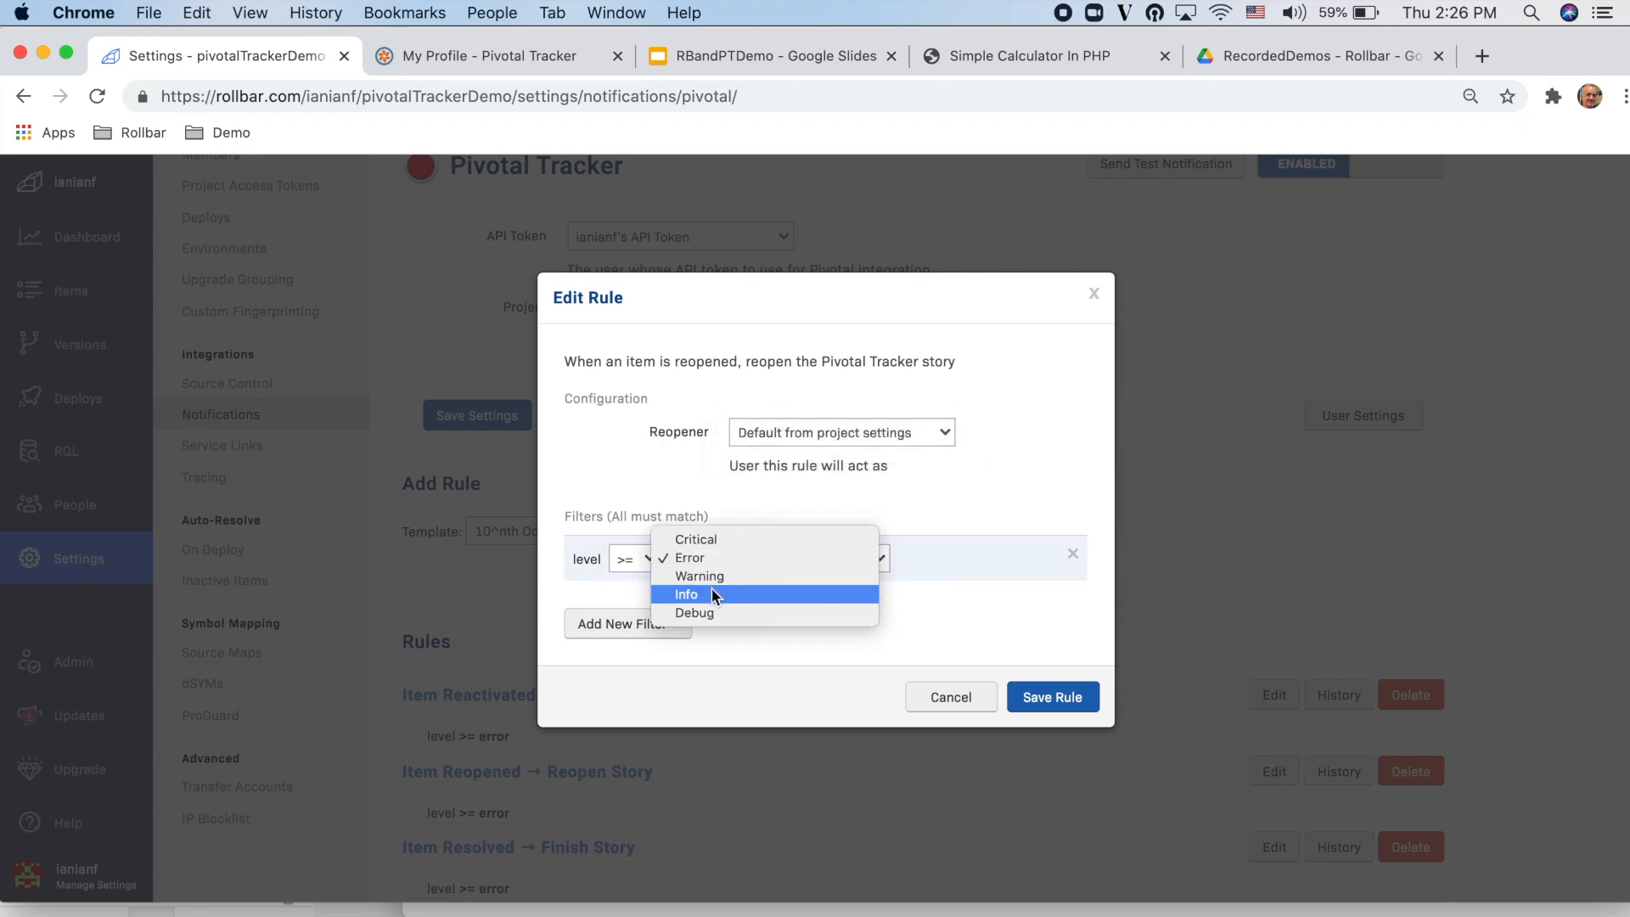
left_click(712, 592)
Step: Add an environment == prod filter to the Reopen Story rule and save the rule
left_click(680, 633)
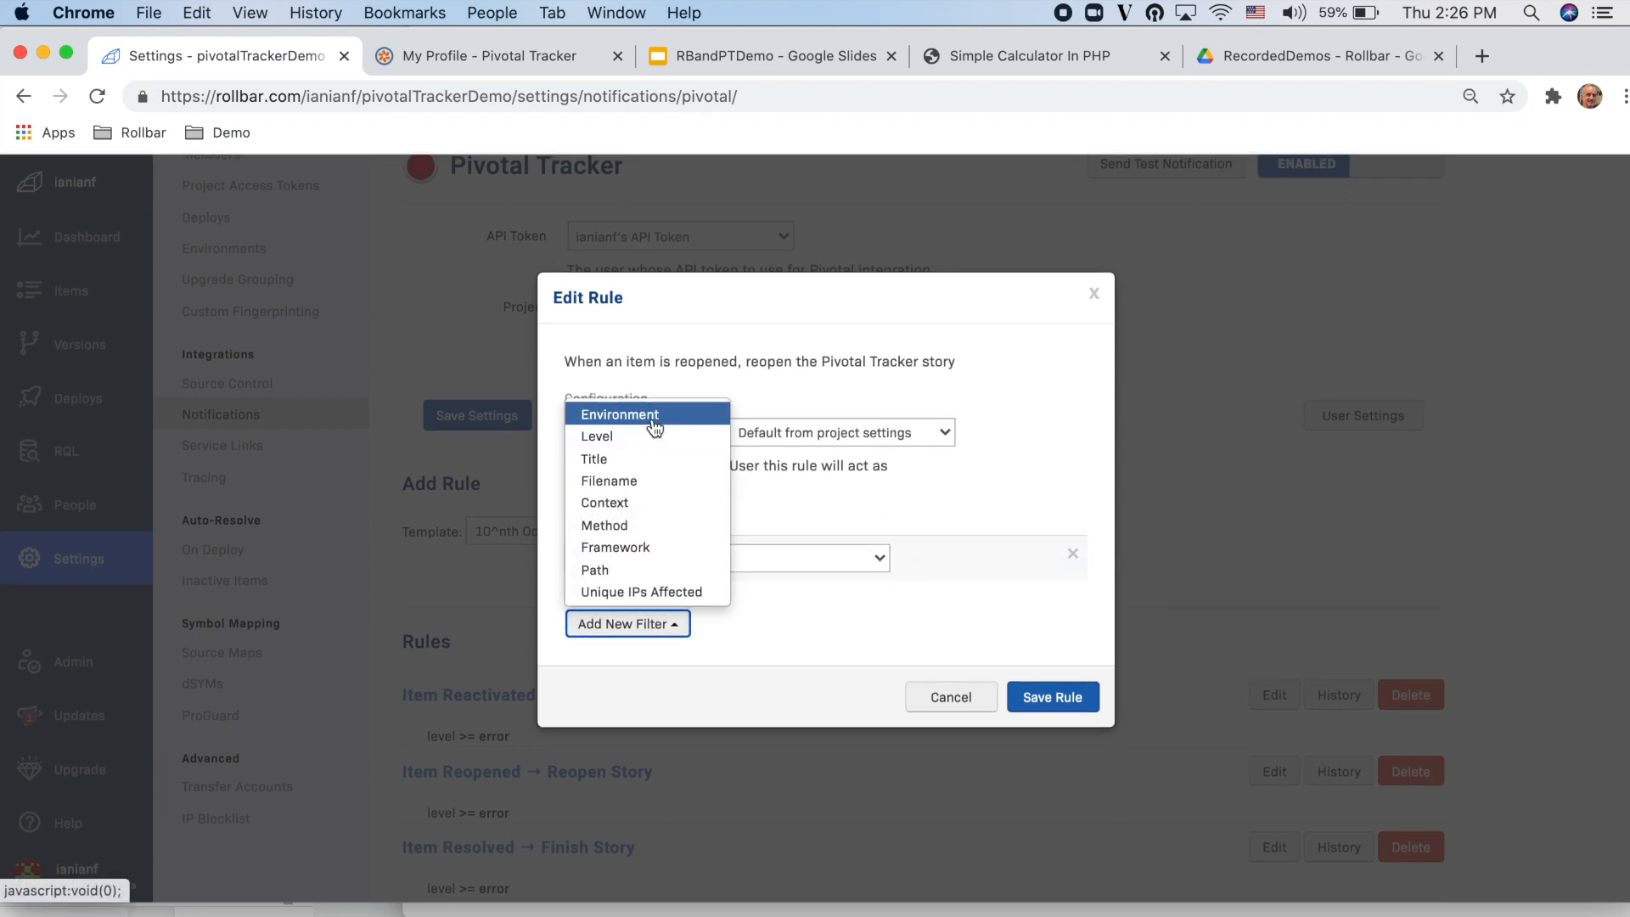
left_click(655, 427)
left_click(675, 664)
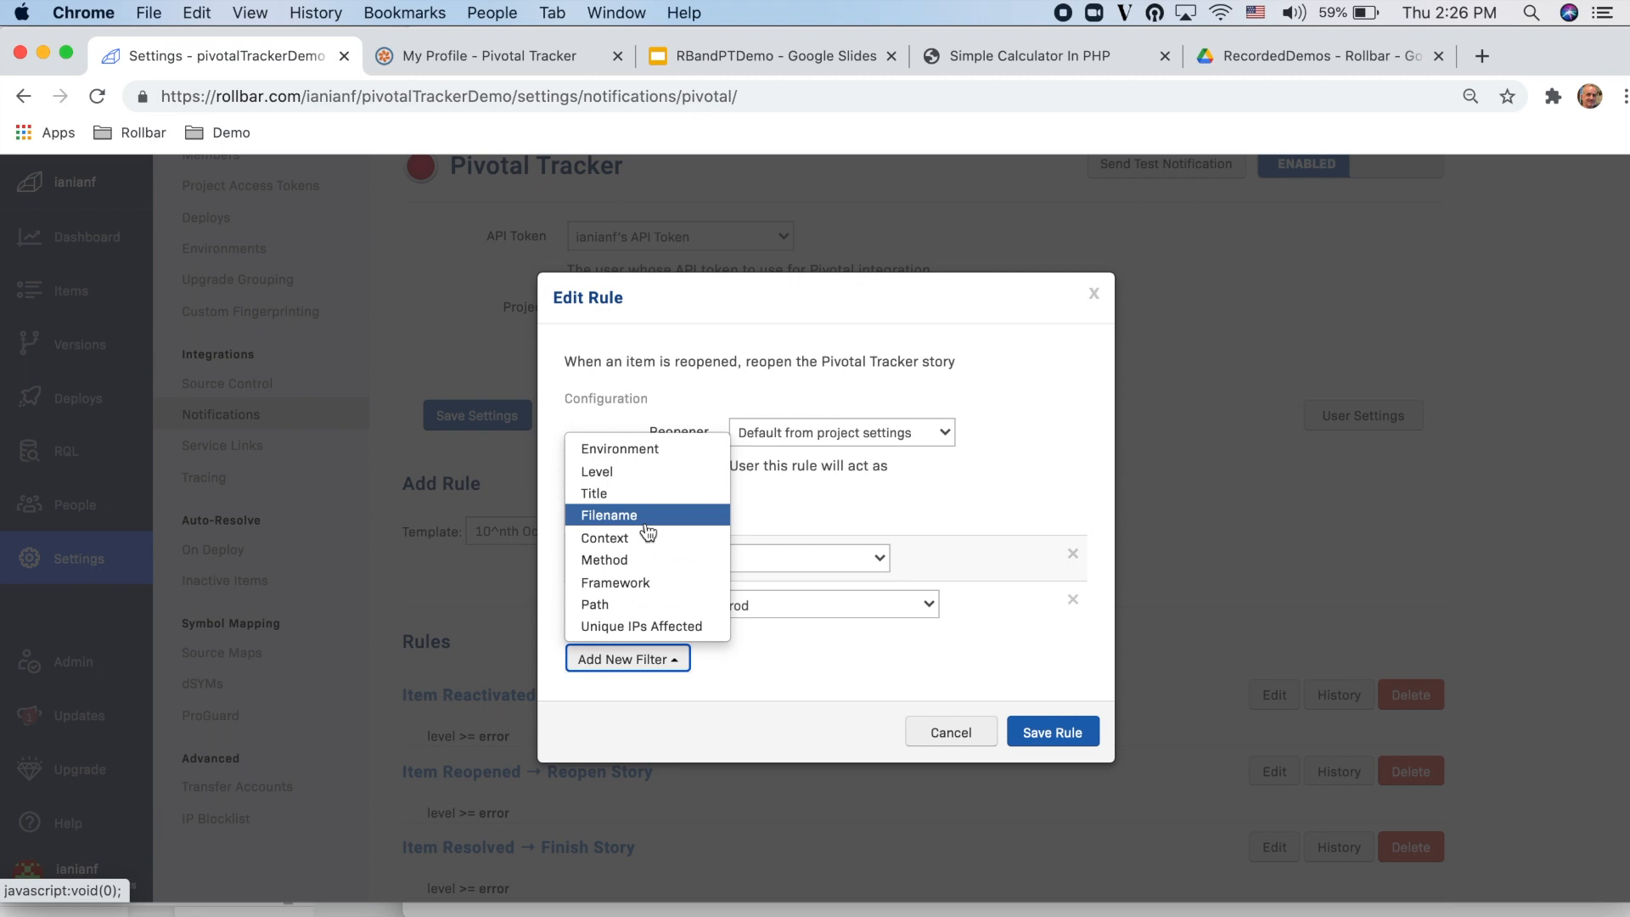
left_click(812, 698)
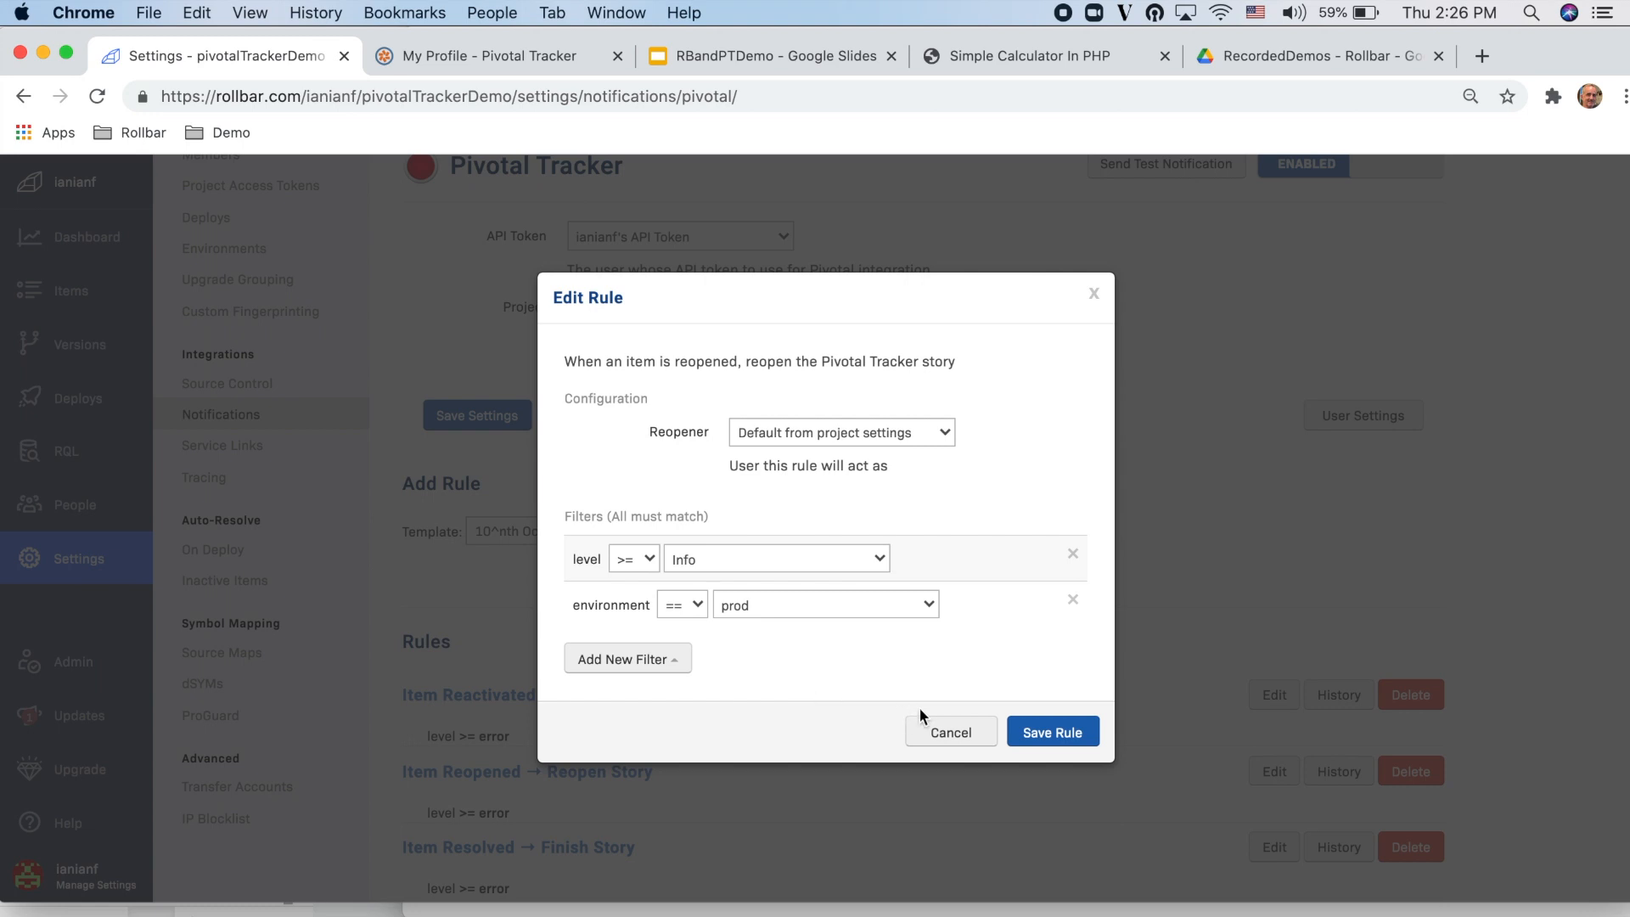
left_click(1050, 734)
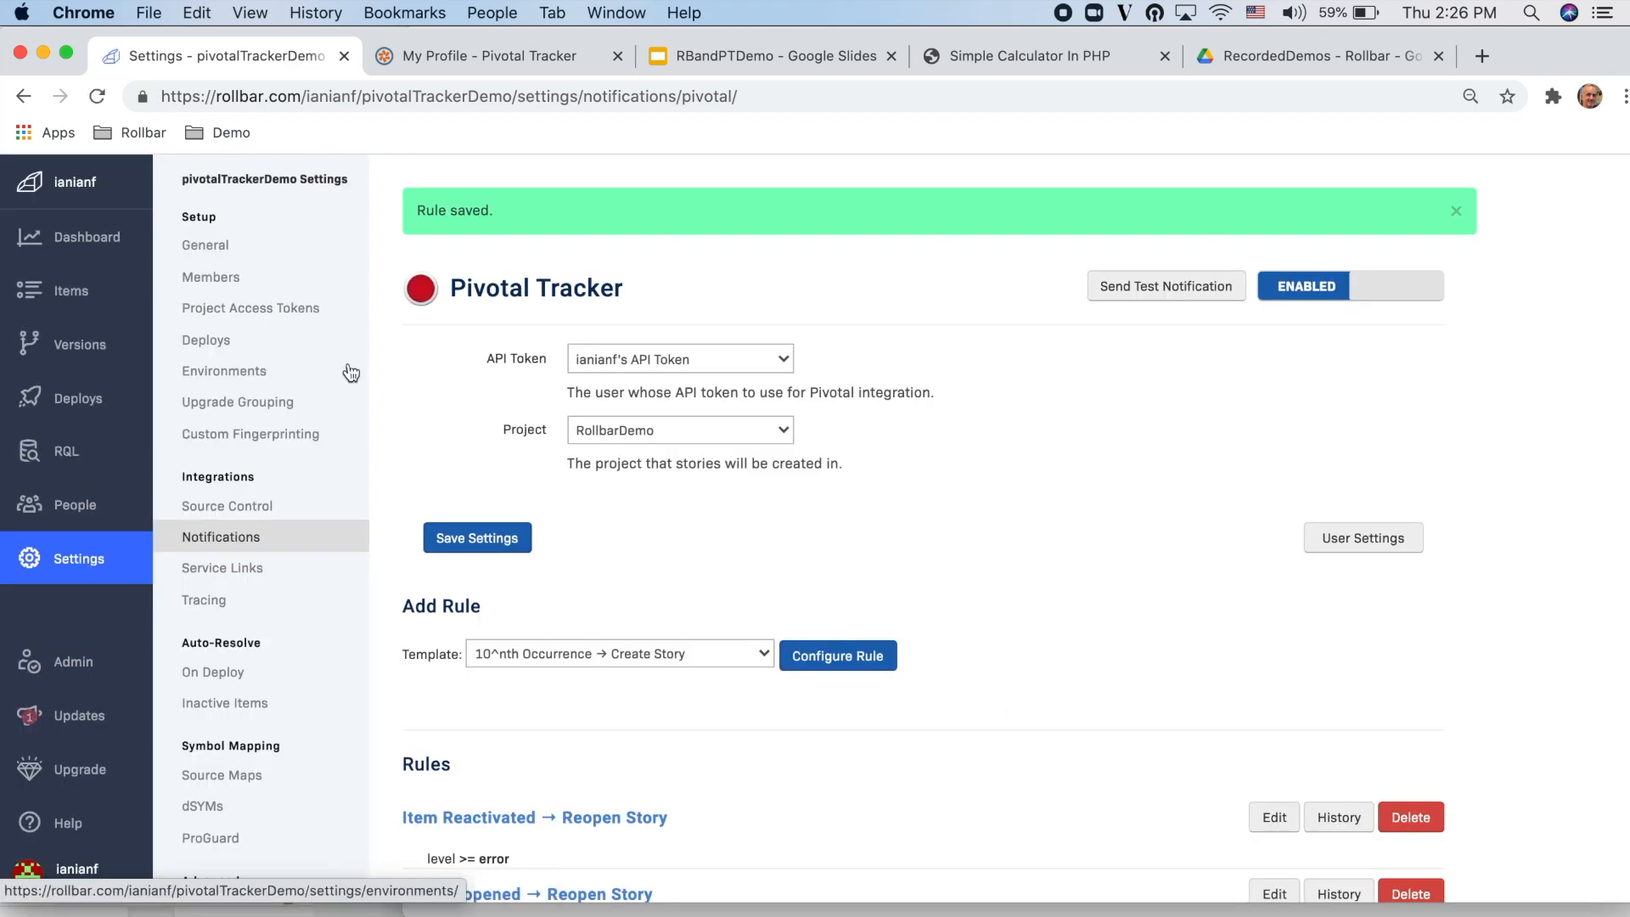
Step: Open item #3 "Exception: Error Processing Request" and create a Pivotal Tracker story from it
left_click(73, 295)
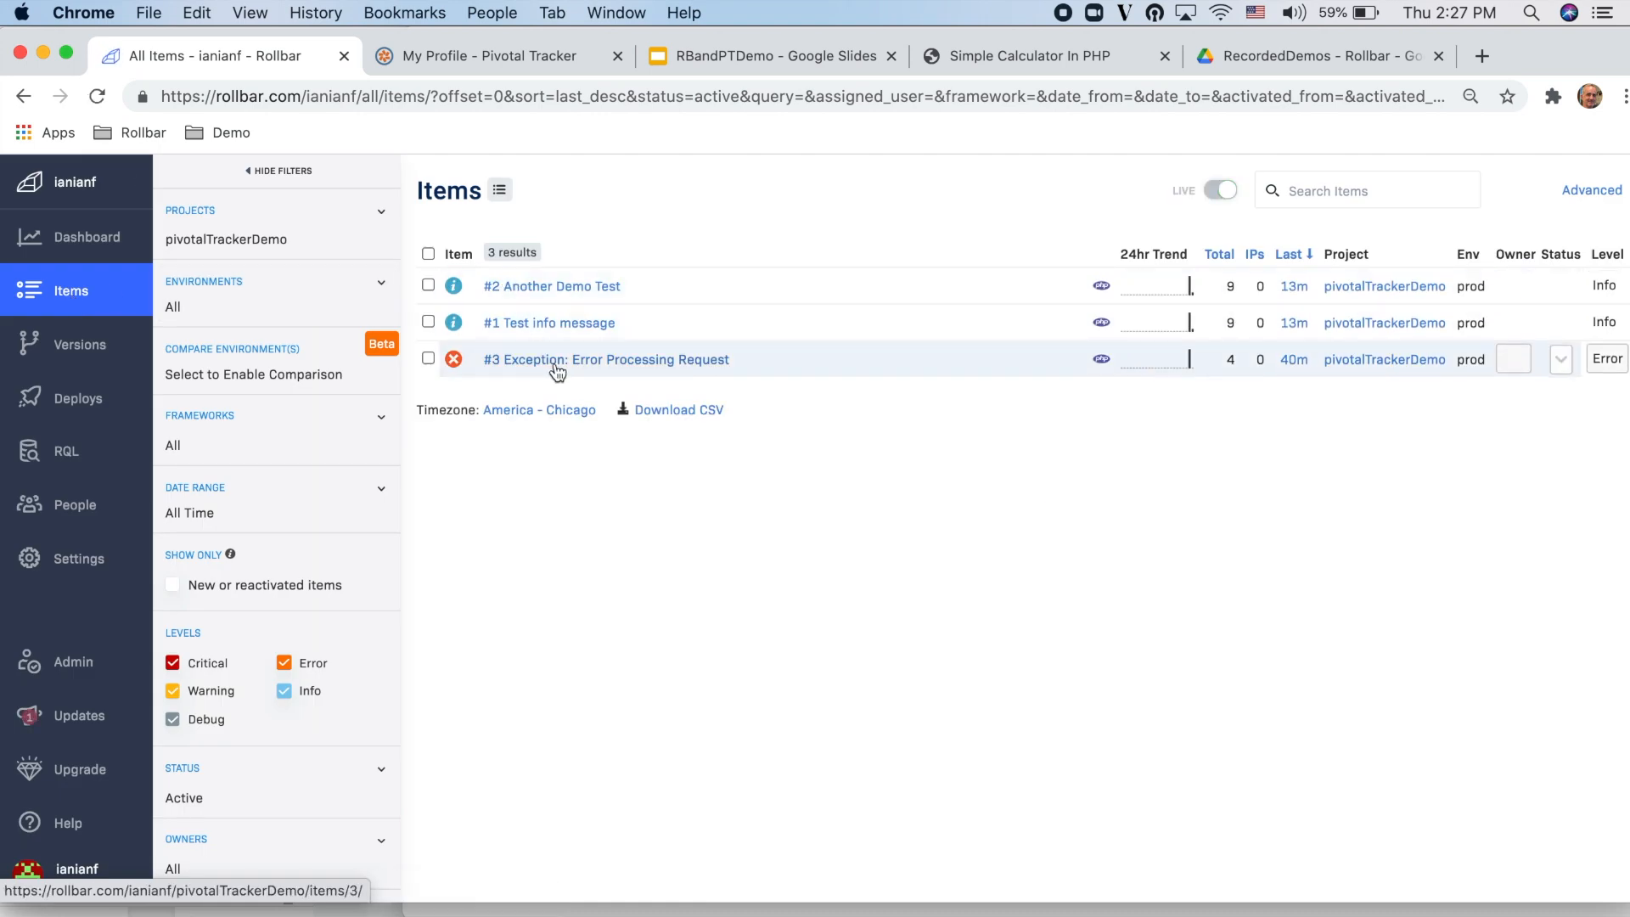
left_click(553, 363)
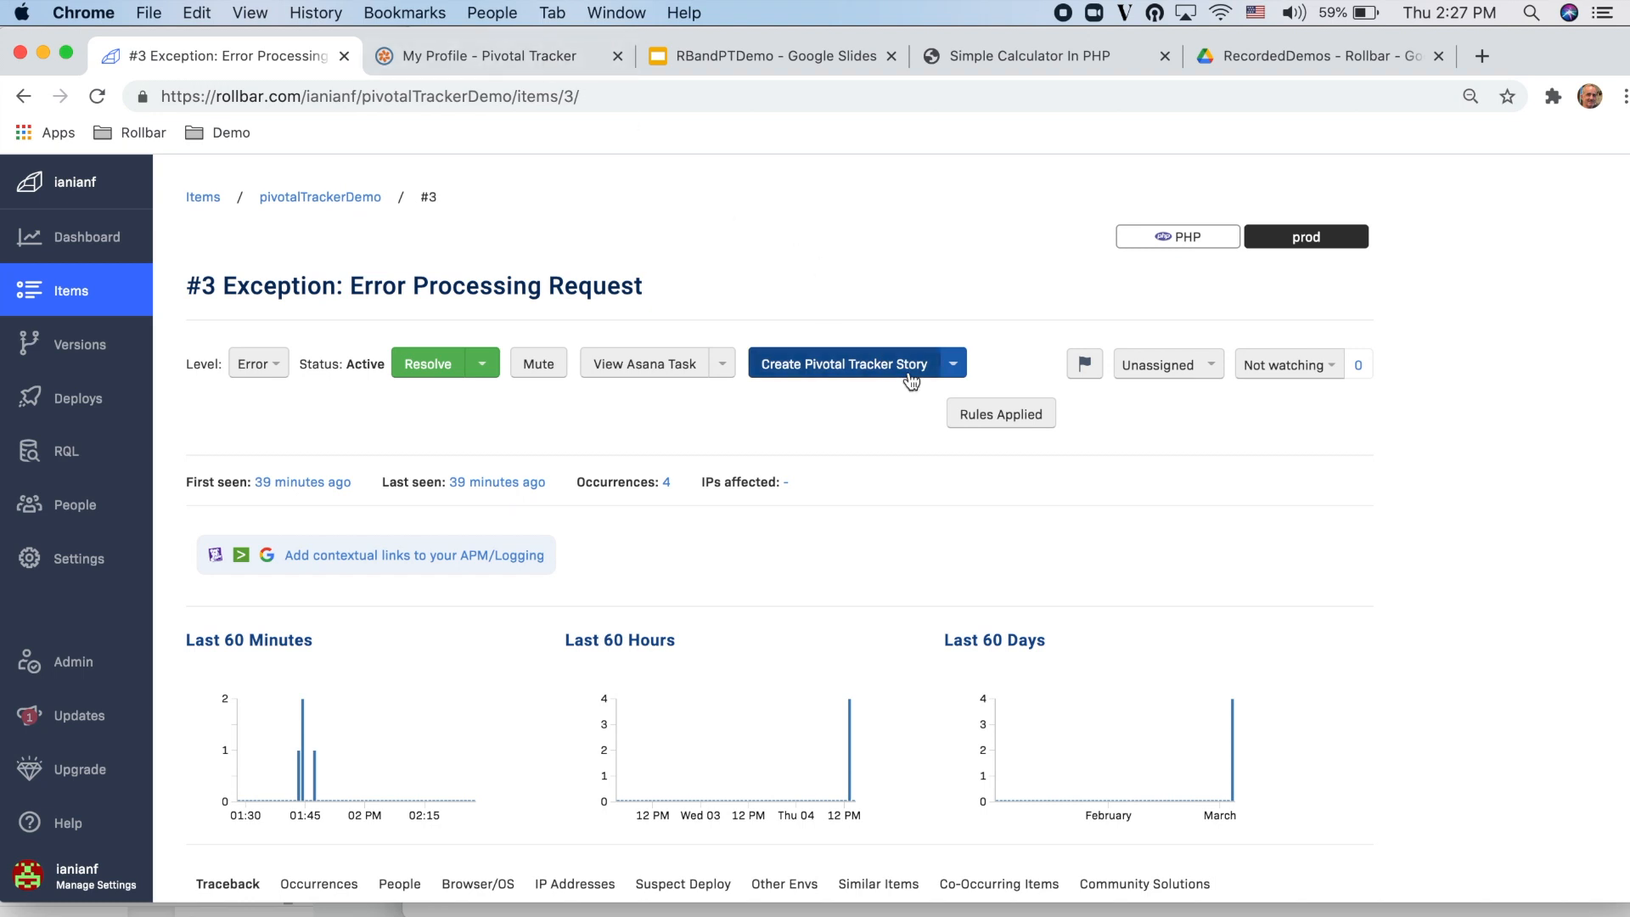
left_click(883, 365)
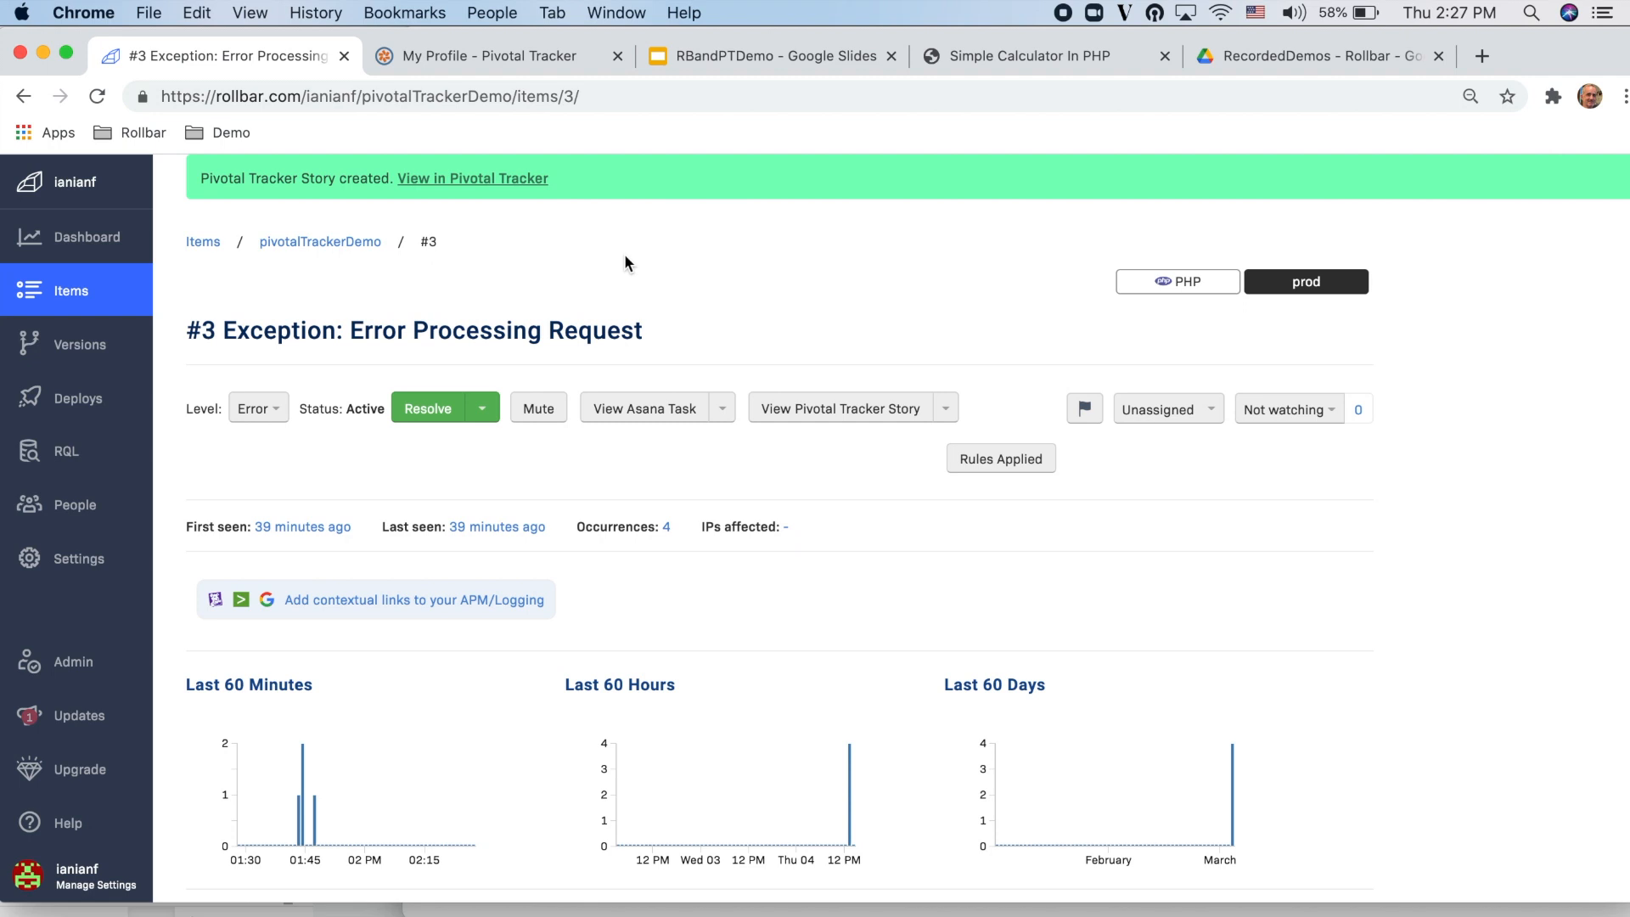
Step: View the new story in Pivotal Tracker and examine its title, description and link back to the Rollbar item
left_click(490, 181)
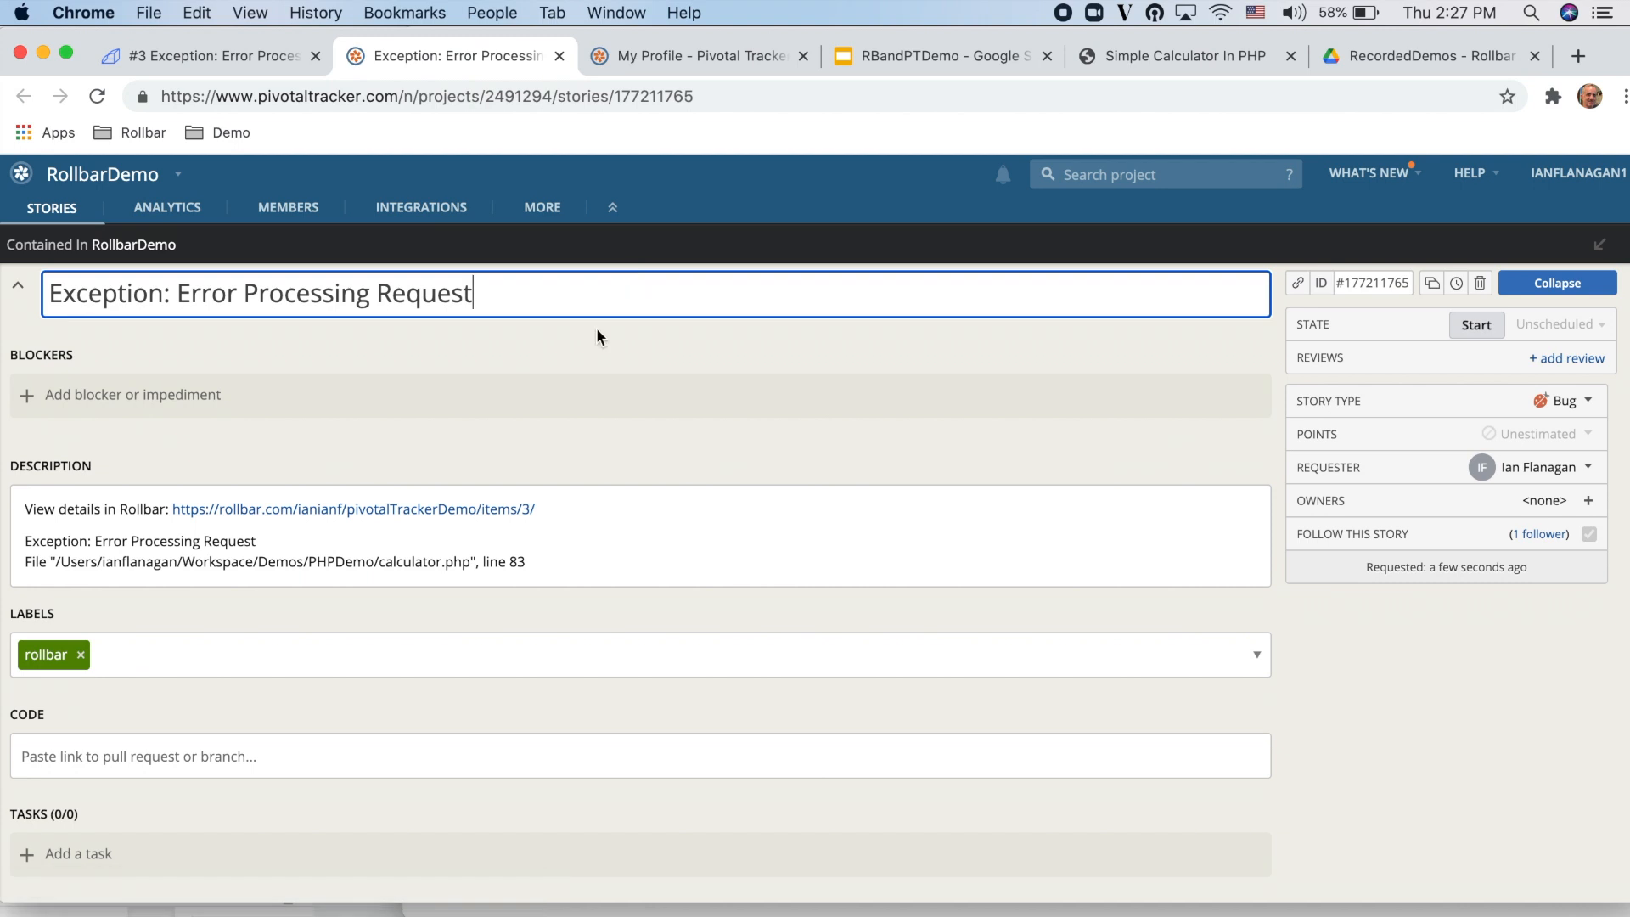
left_click(568, 387)
scroll(531, 429, "down", 2)
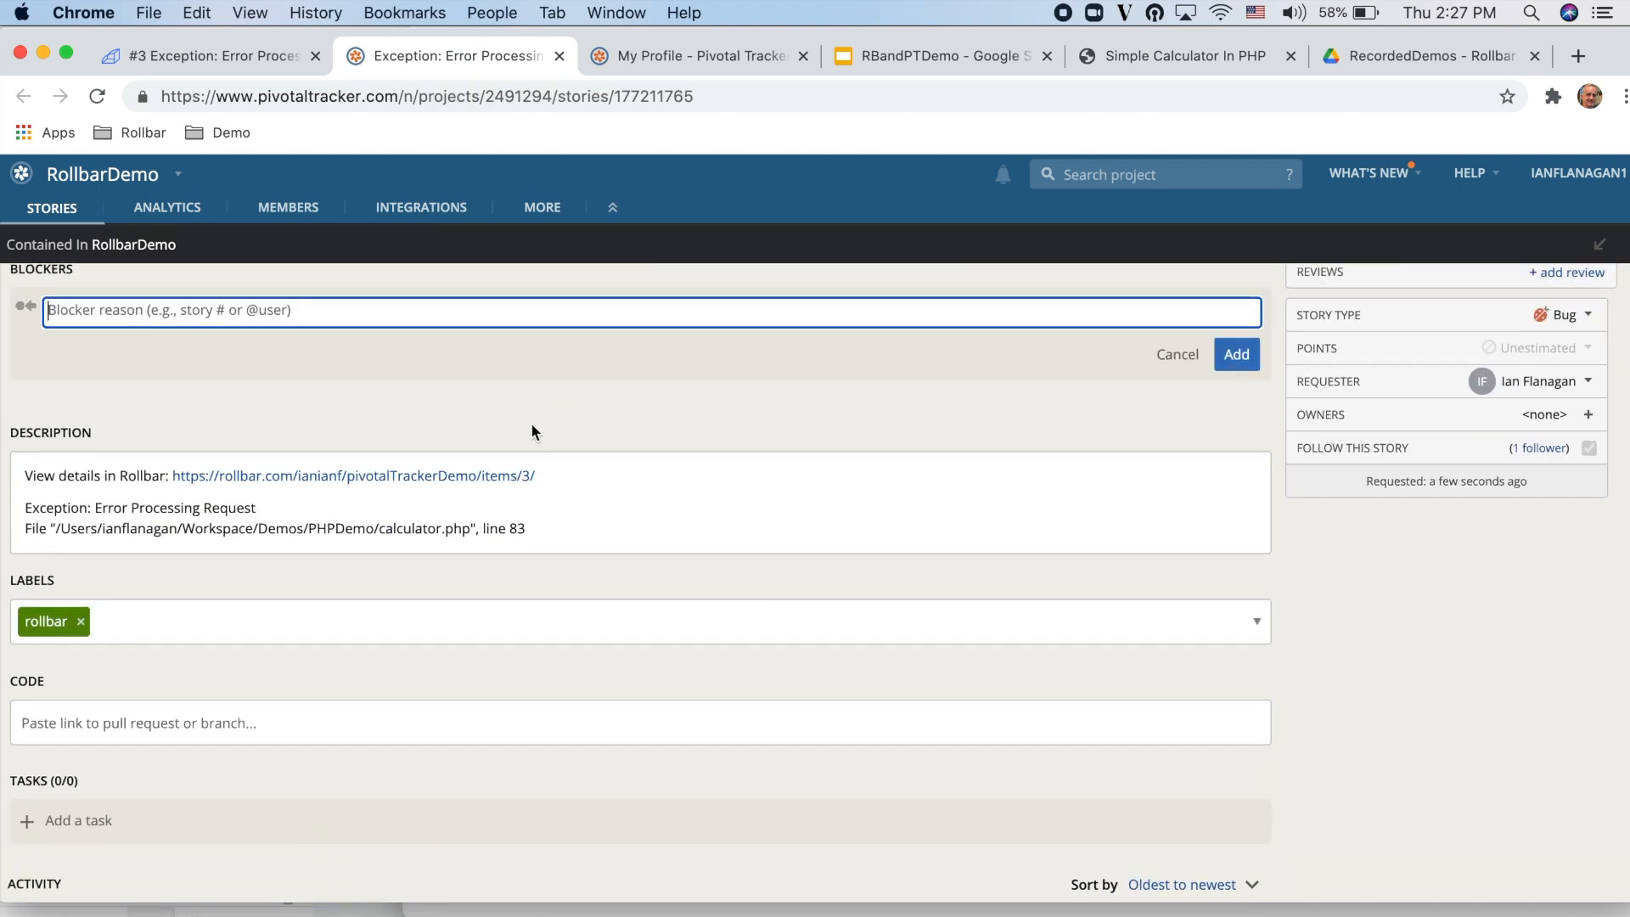
scroll(532, 422, "up", 2)
left_click_drag(505, 306, 117, 297)
left_click_drag(45, 546, 586, 612)
left_click(588, 602)
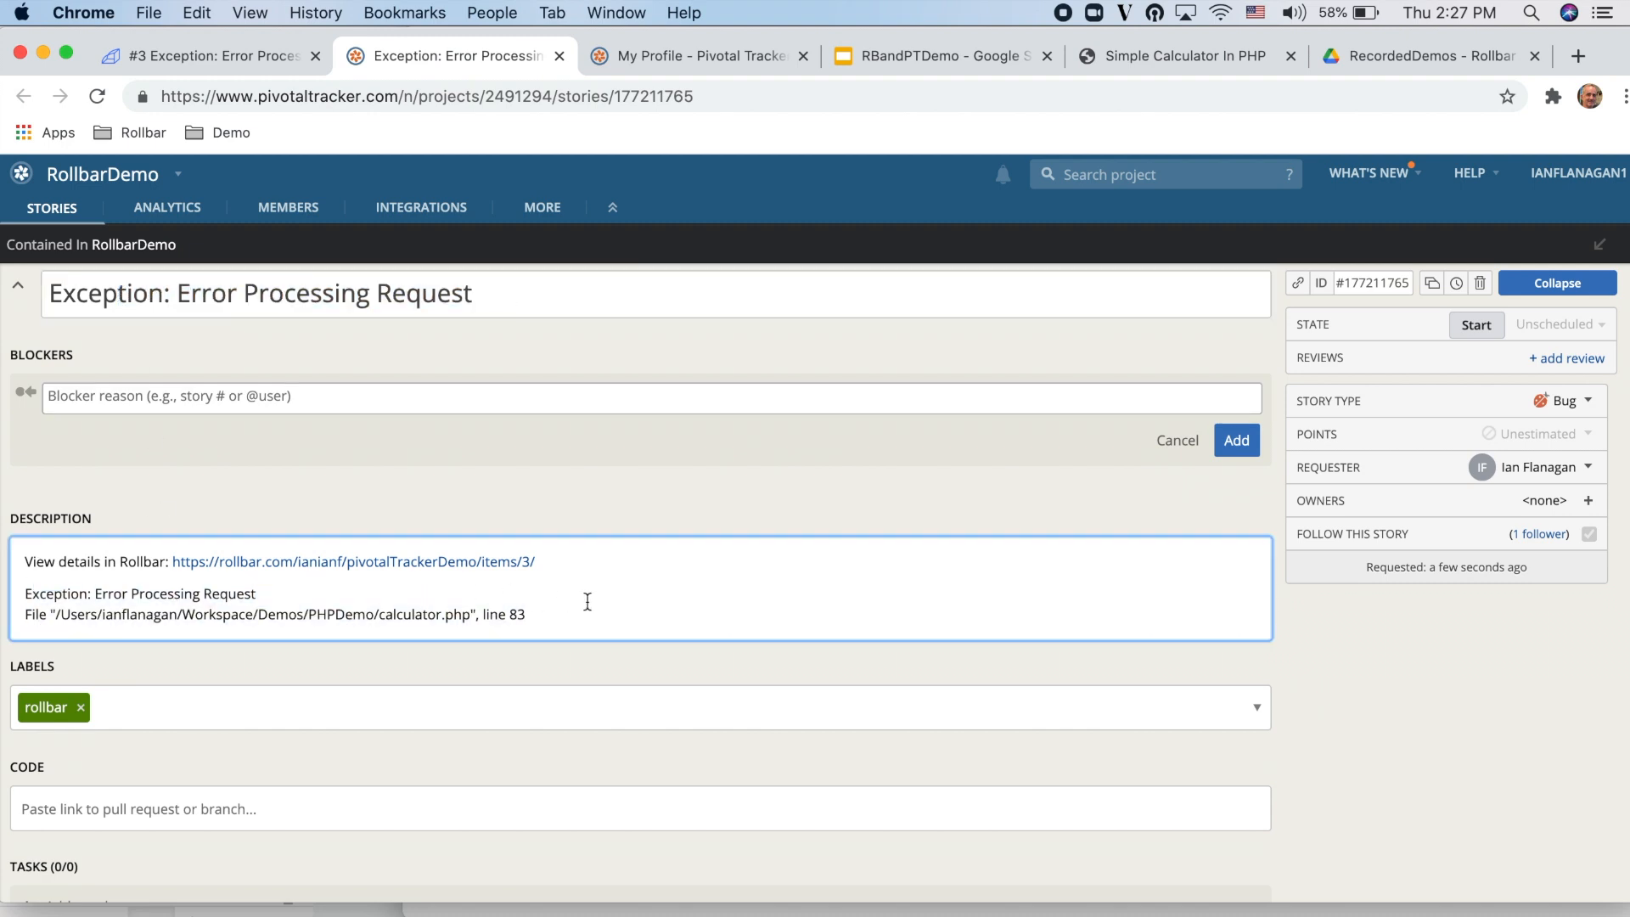
left_click_drag(537, 562, 212, 562)
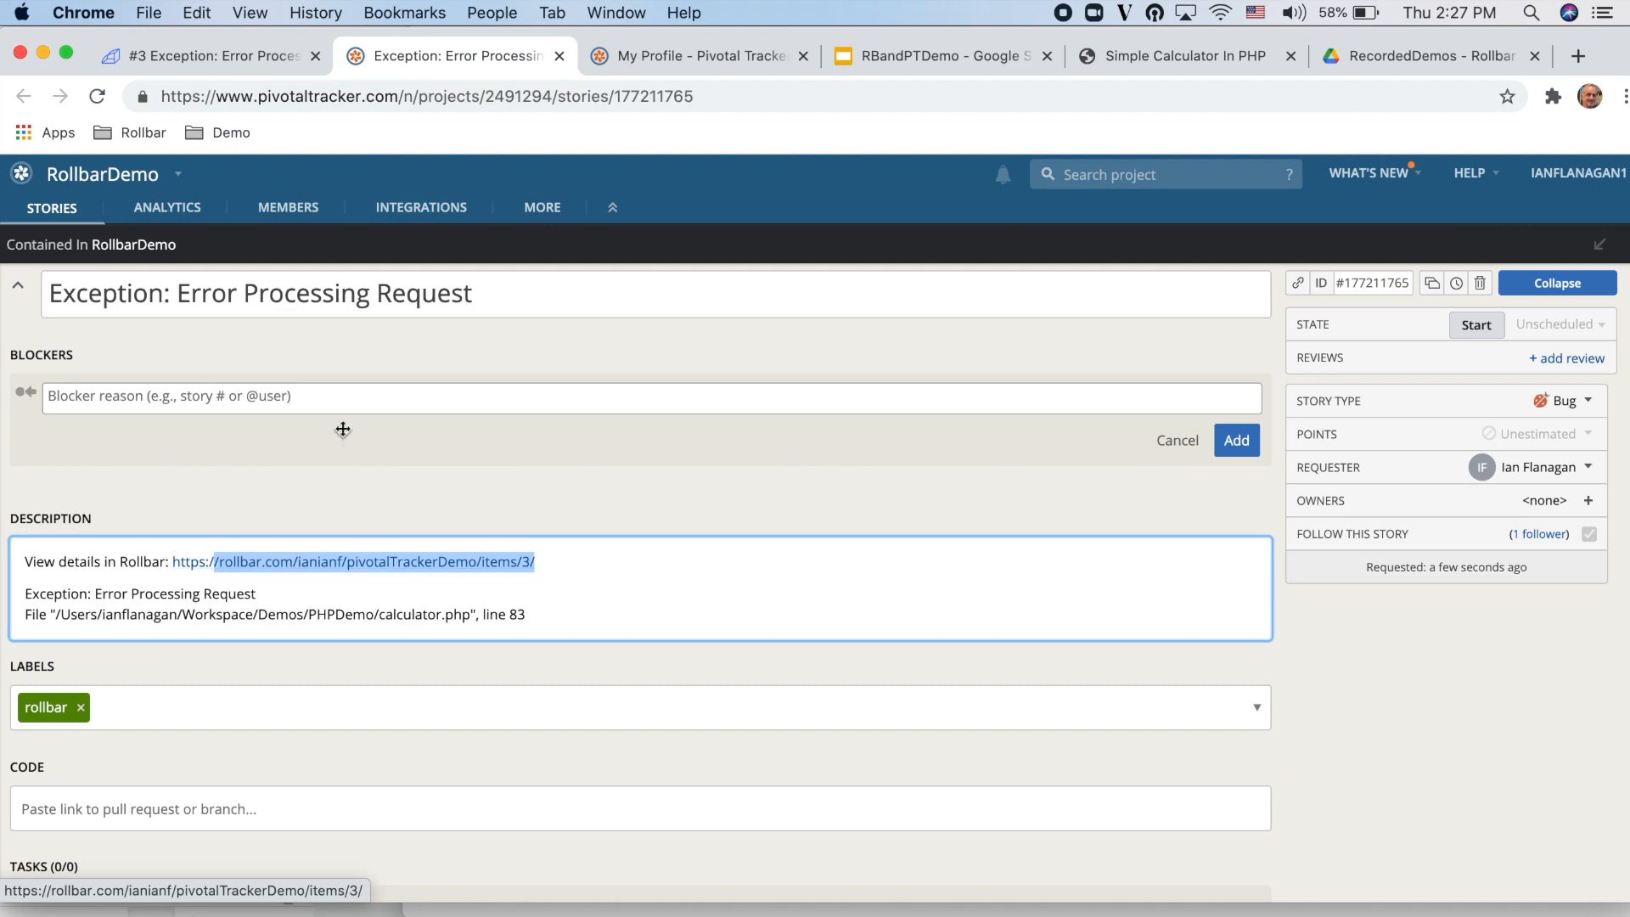
Step: Return to item #3 in Rollbar and unlink its Pivotal Tracker story
left_click(207, 58)
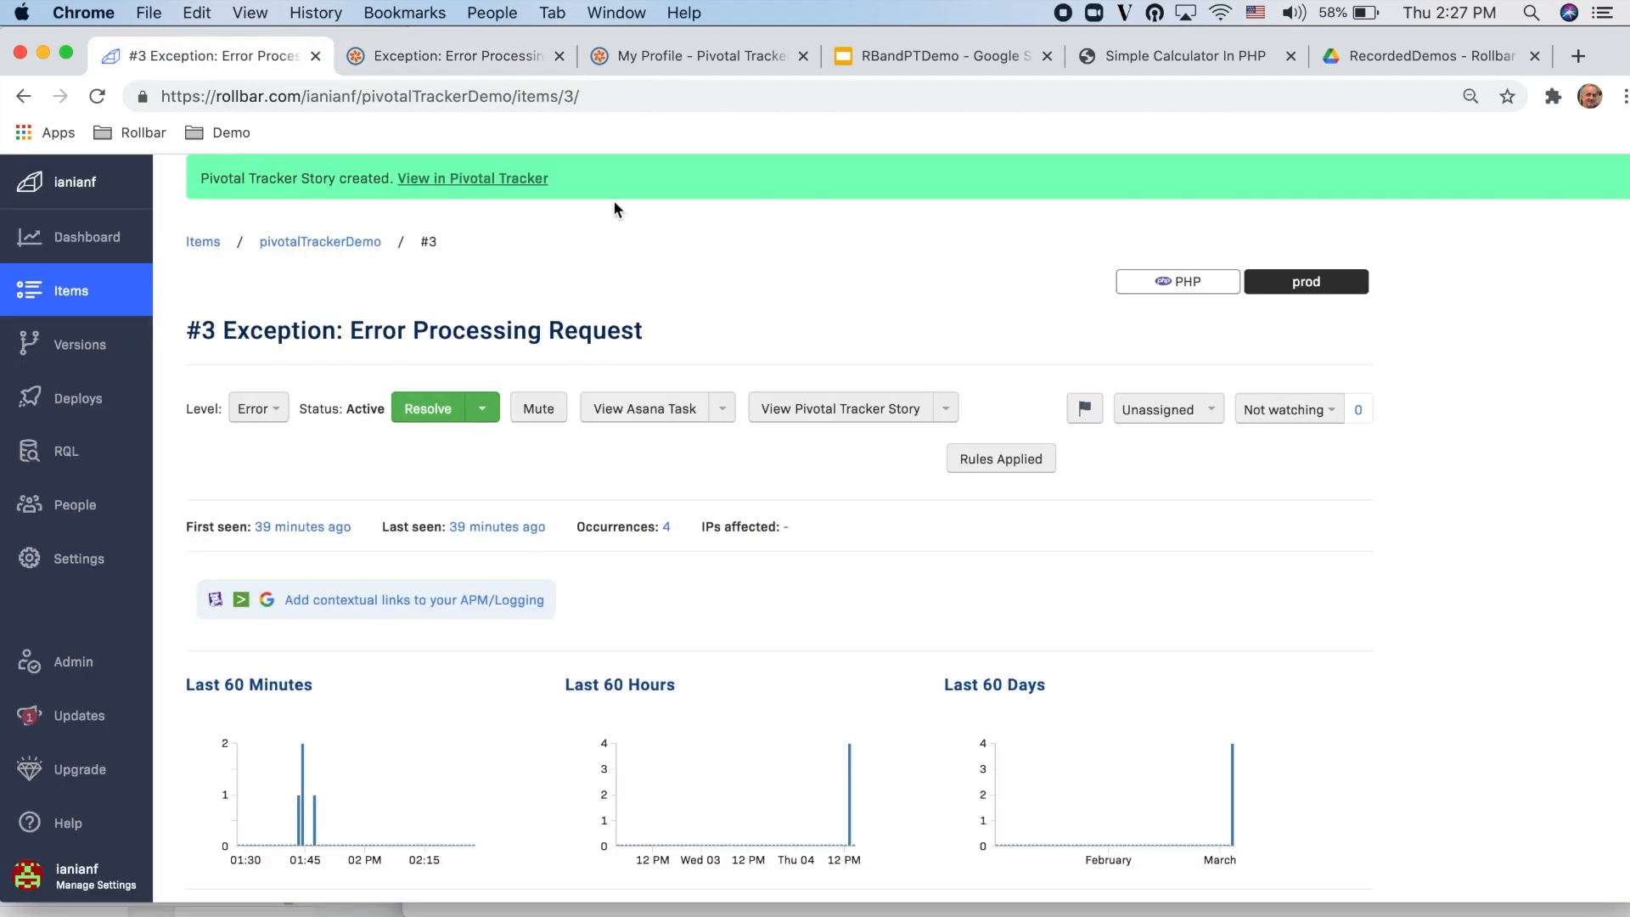
left_click(937, 416)
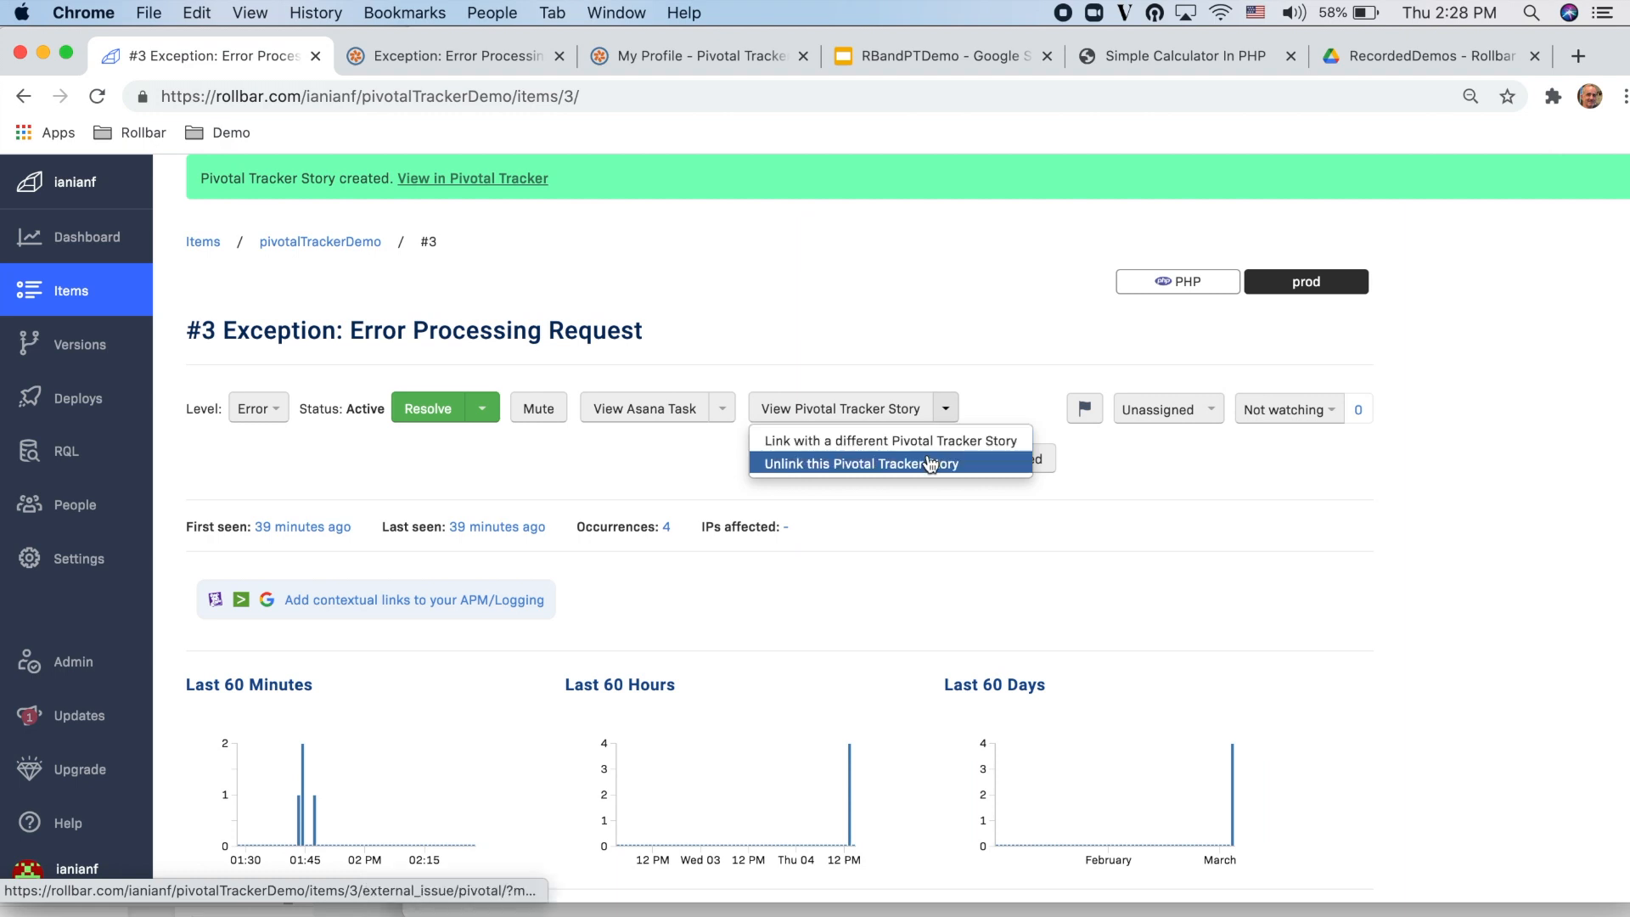
left_click(931, 464)
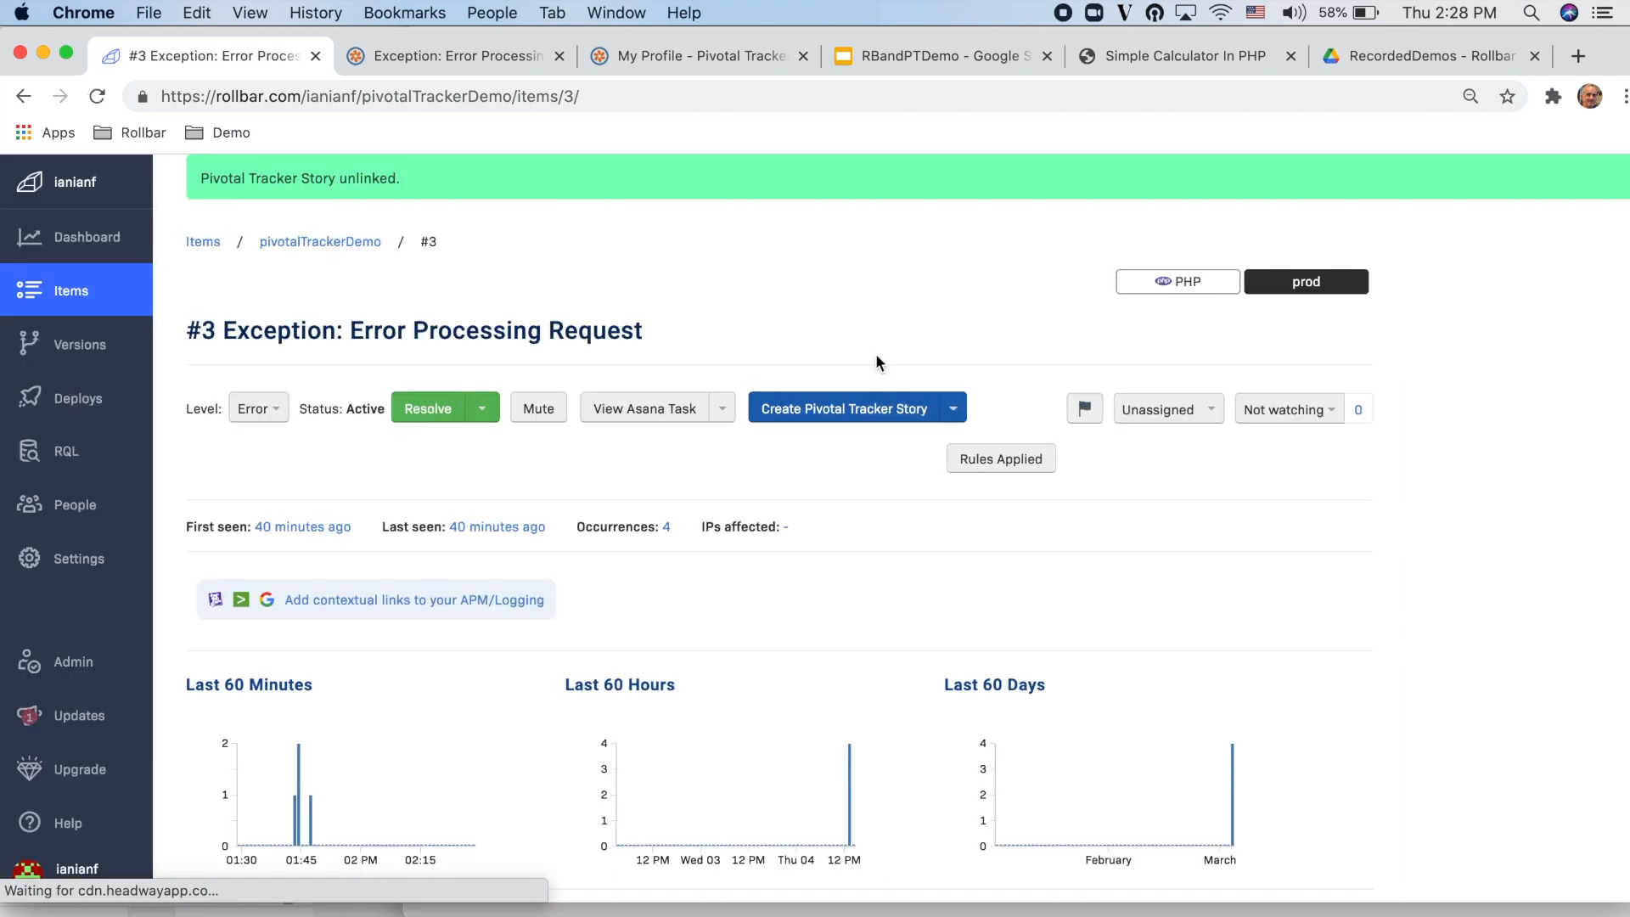
Step: Look at the dialog for linking an existing Pivotal Tracker story to item #3 and close it without linking
left_click(956, 413)
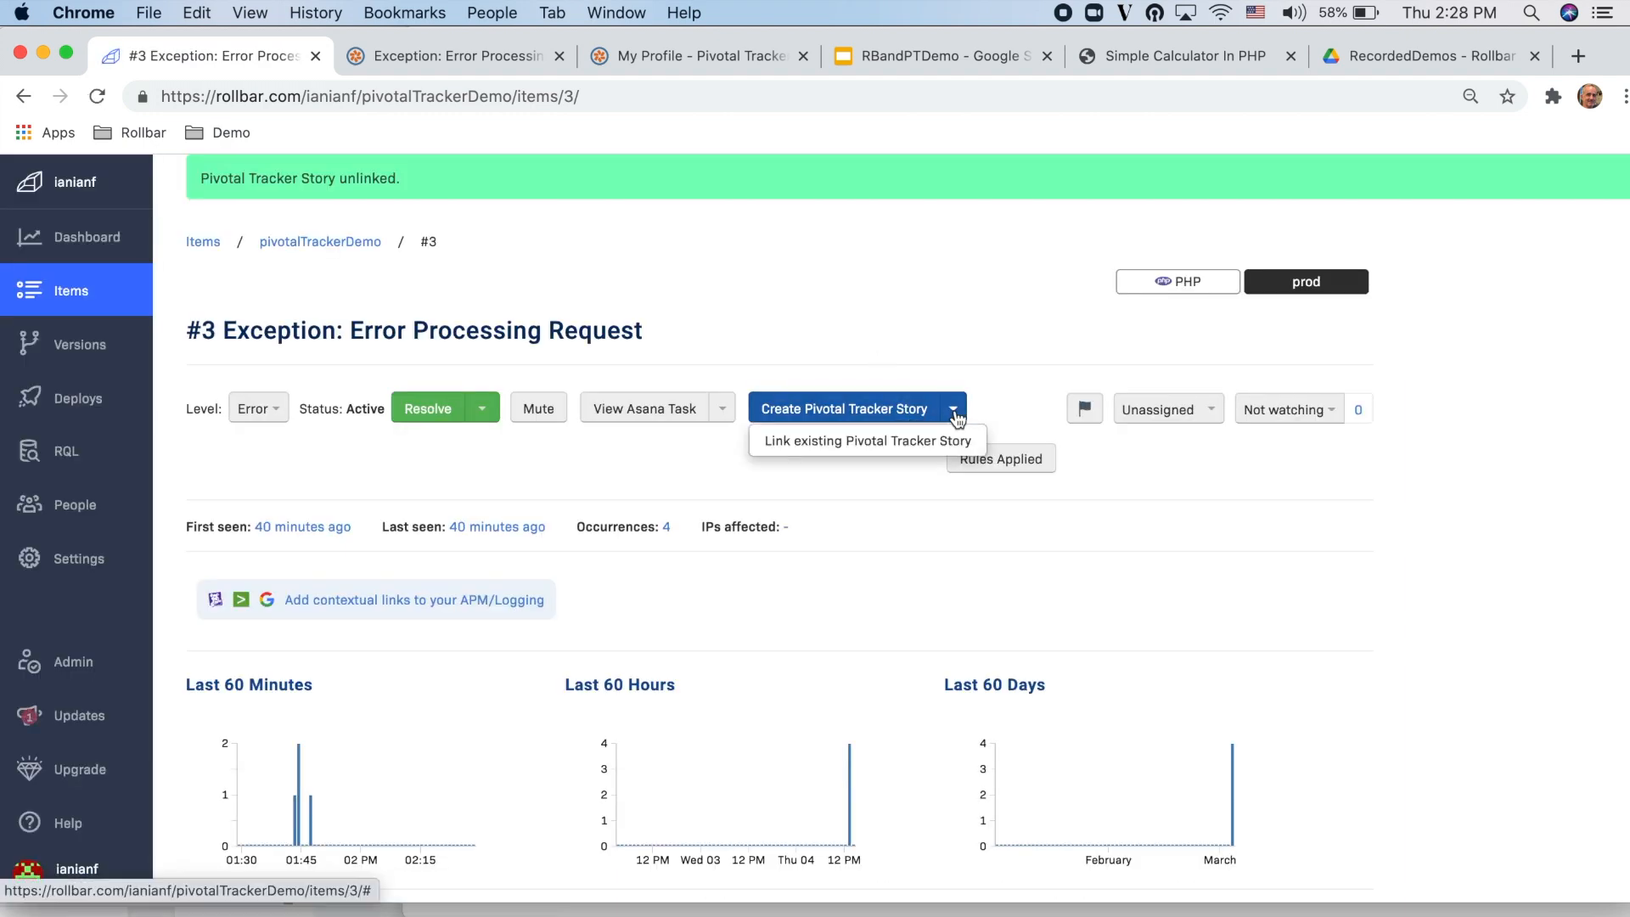
left_click(869, 439)
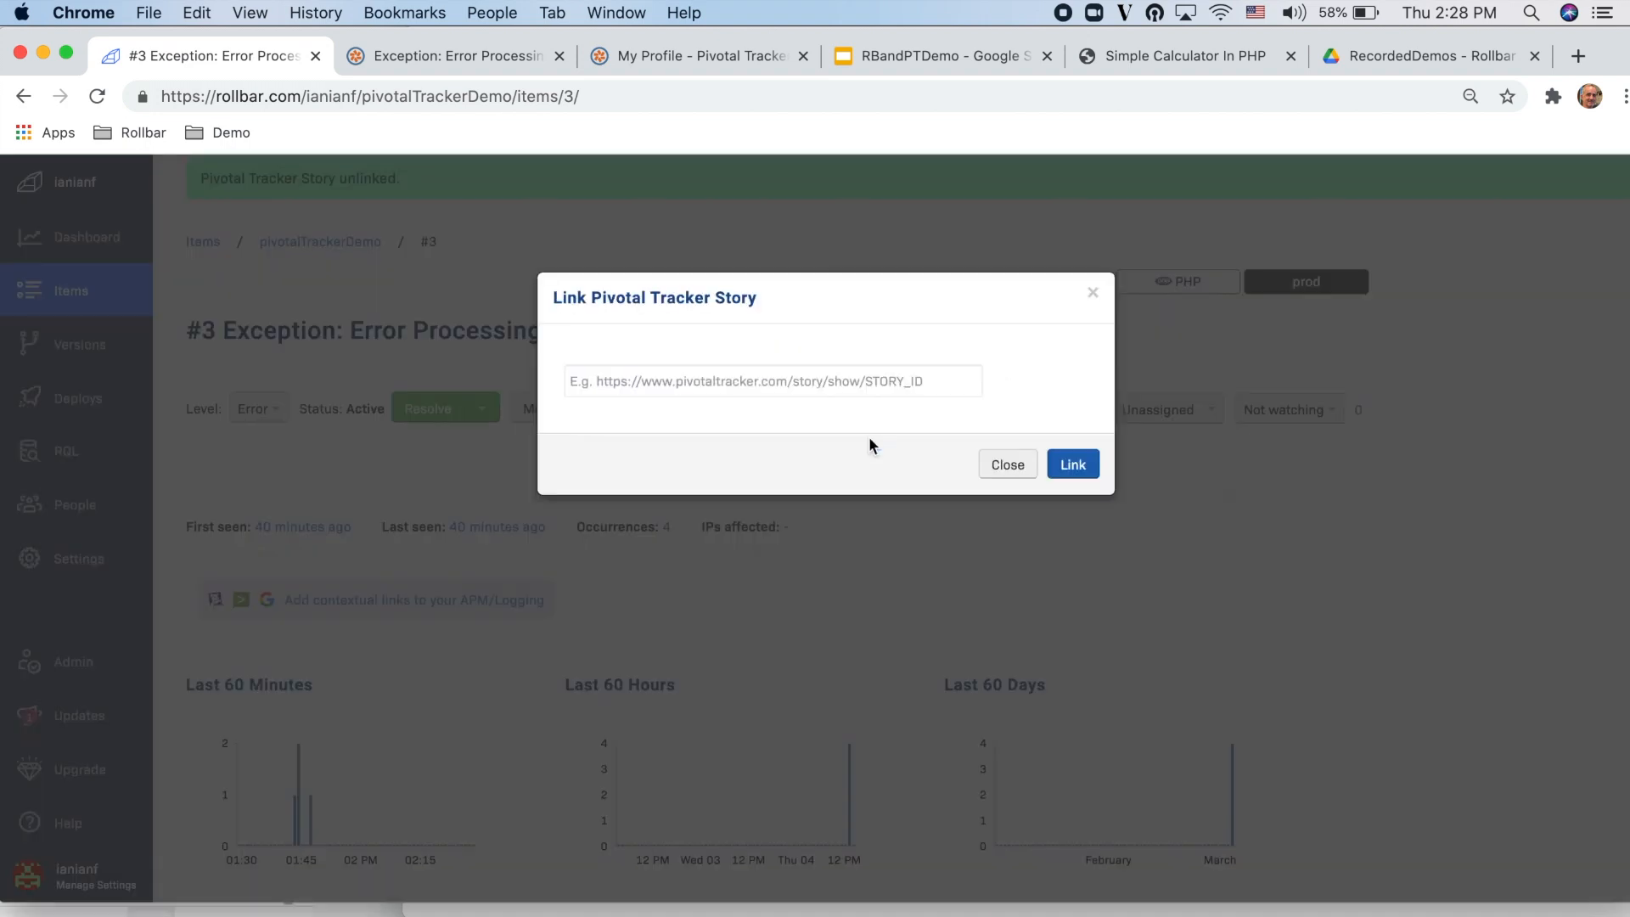
left_click(1006, 464)
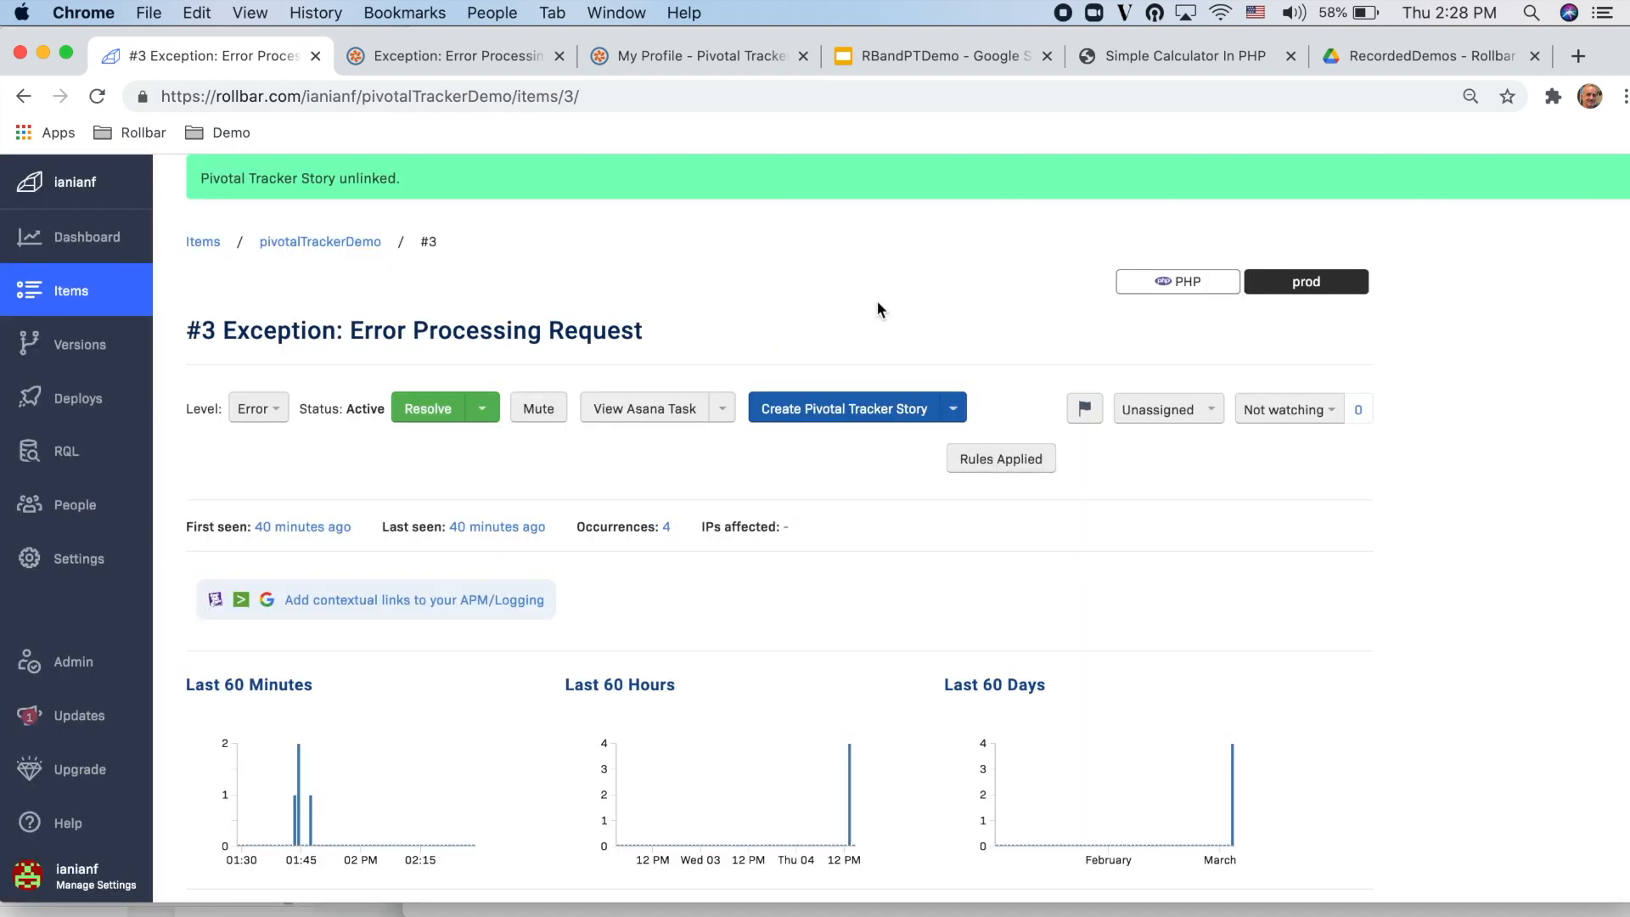